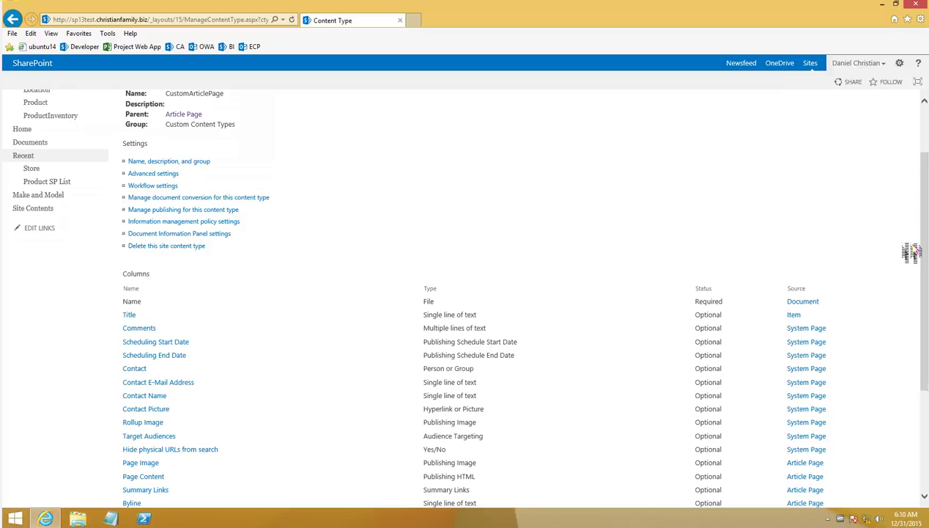
Scroll up to the CustomArticlePage content type header, parent Article Page, and open the gear menu
scroll(909, 252, "up", 2)
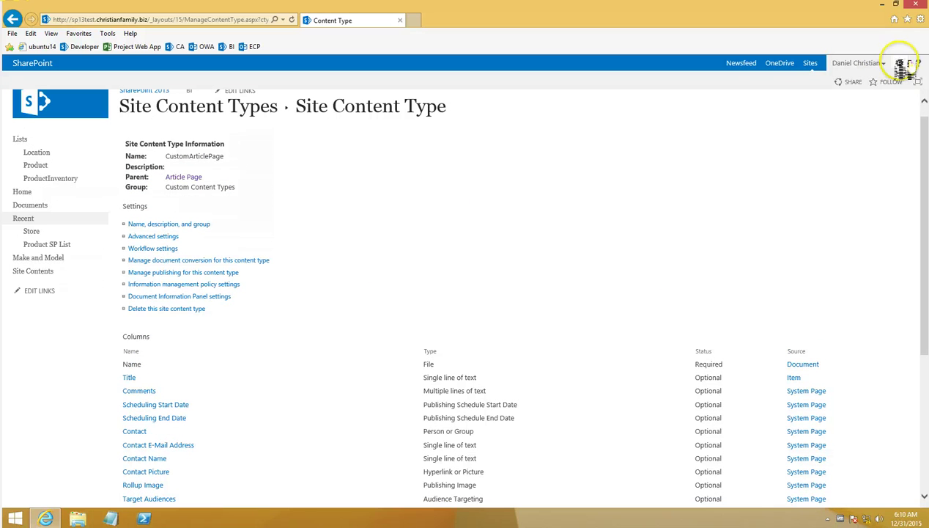
left_click(901, 63)
In Design Manager, create page layout CustomArticlePage on oslo master with the CustomArticlePage content type
left_click(874, 159)
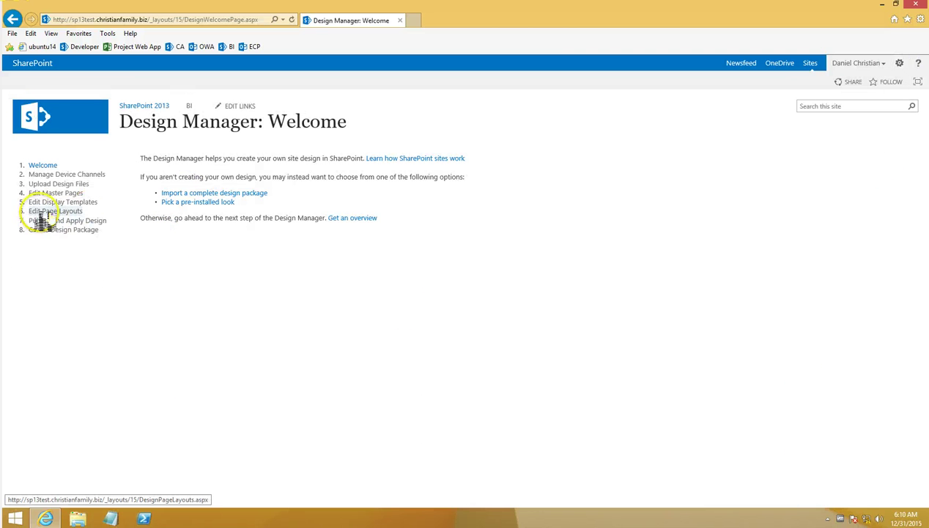
left_click(47, 213)
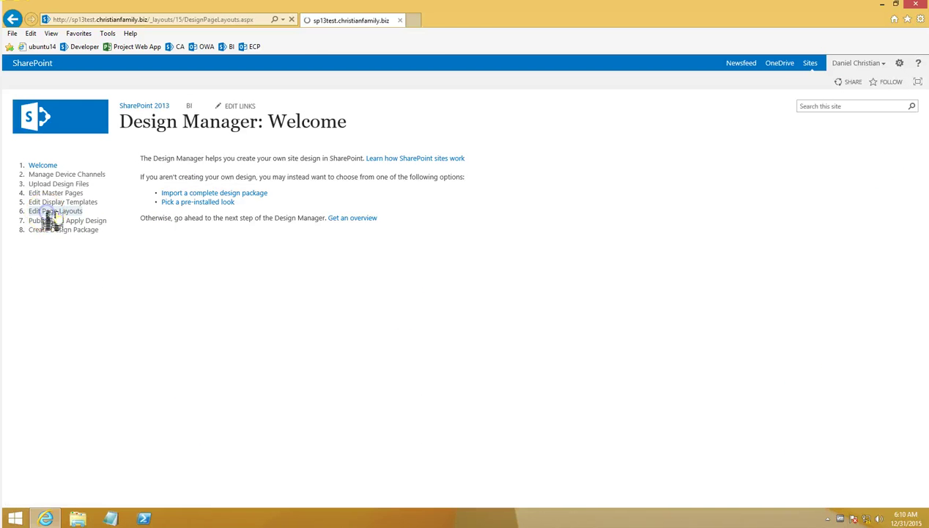
left_click(180, 187)
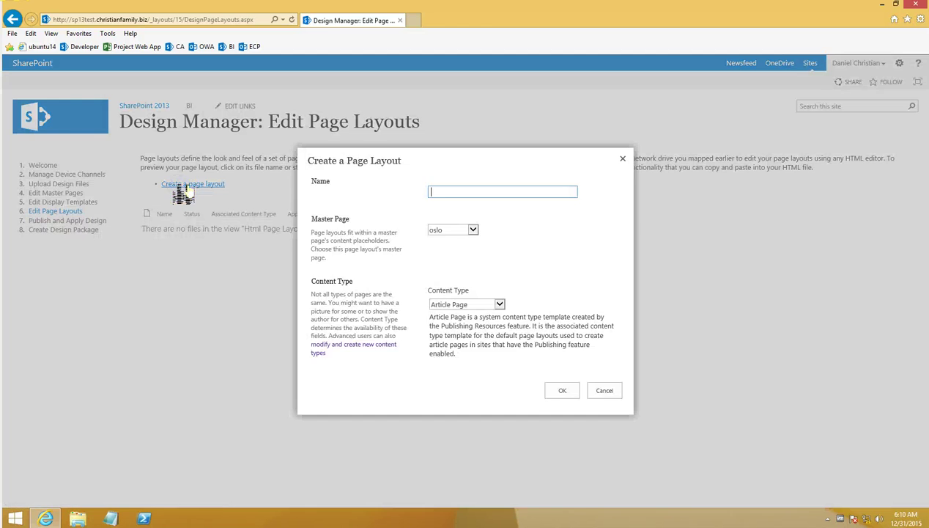
left_click(481, 303)
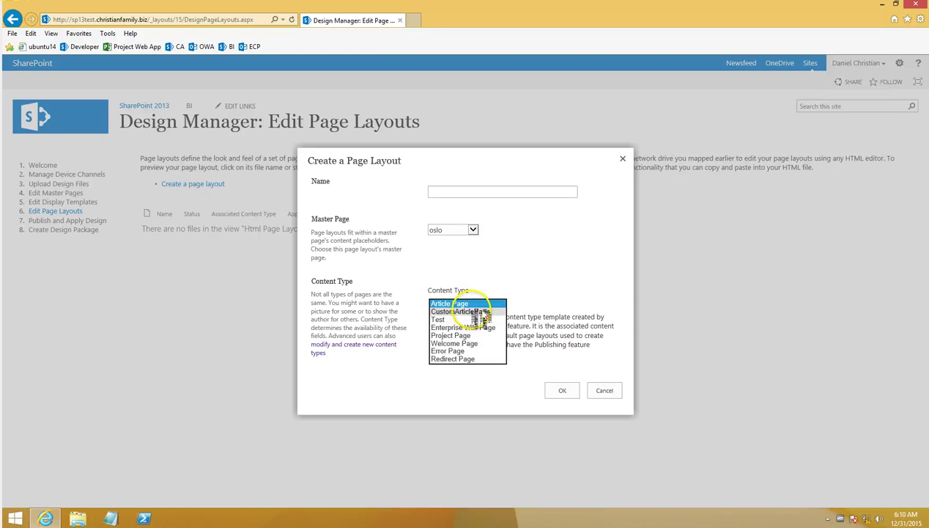
left_click(480, 313)
left_click(459, 192)
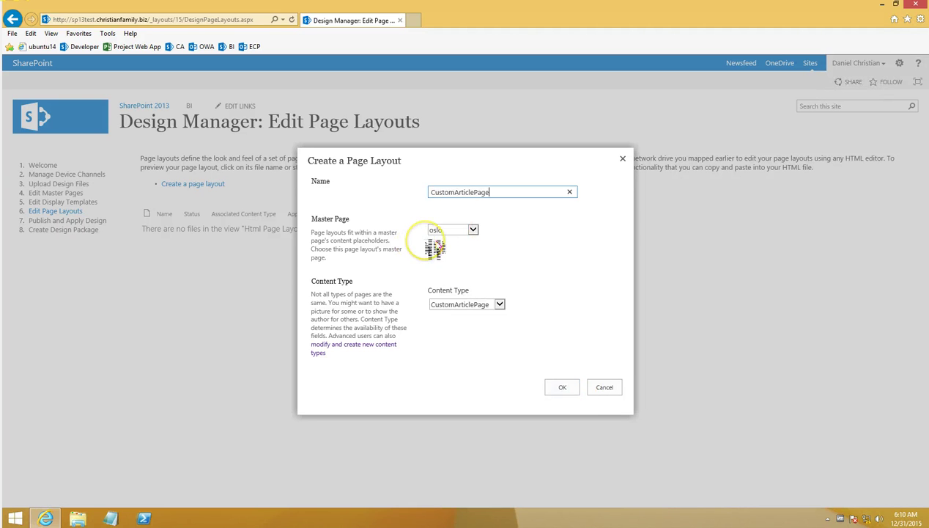
left_click(580, 388)
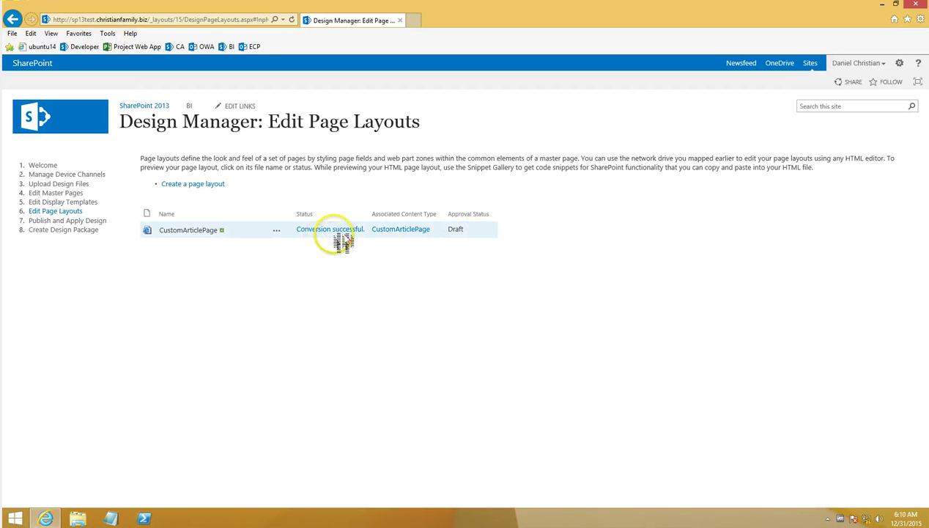
Publish the CustomArticlePage layout as a major version so it shows Approved
left_click(278, 231)
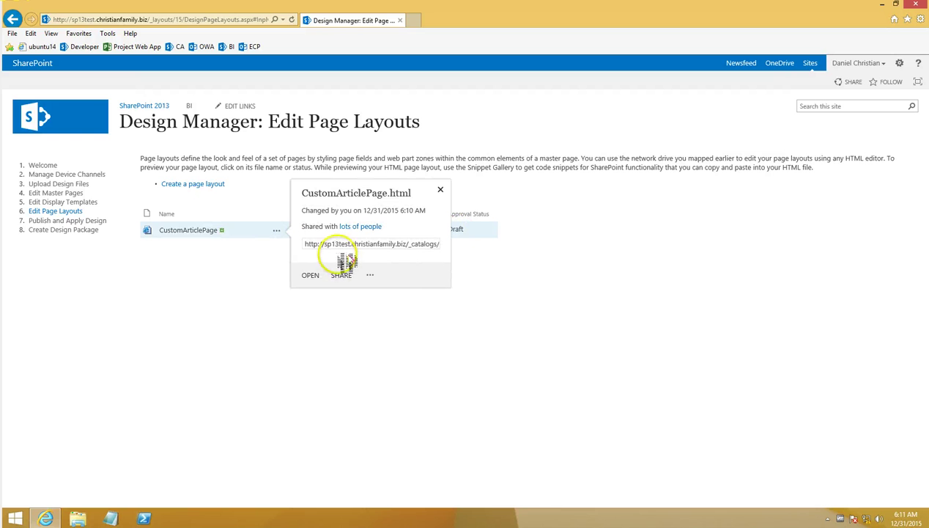
left_click(370, 275)
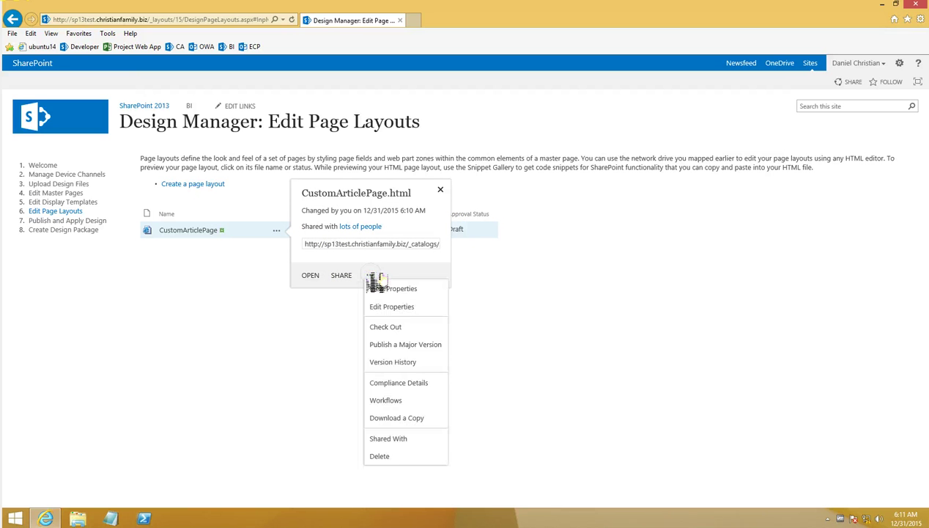
left_click(410, 345)
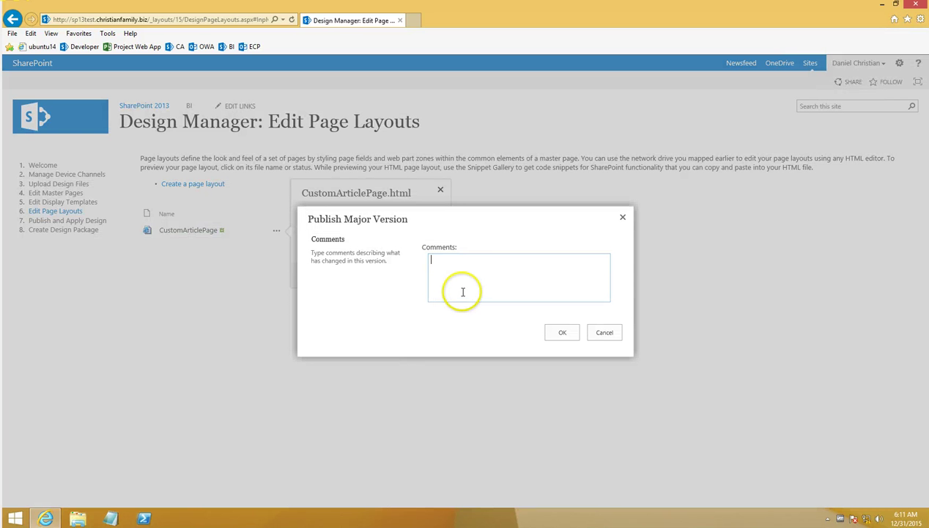
left_click(566, 333)
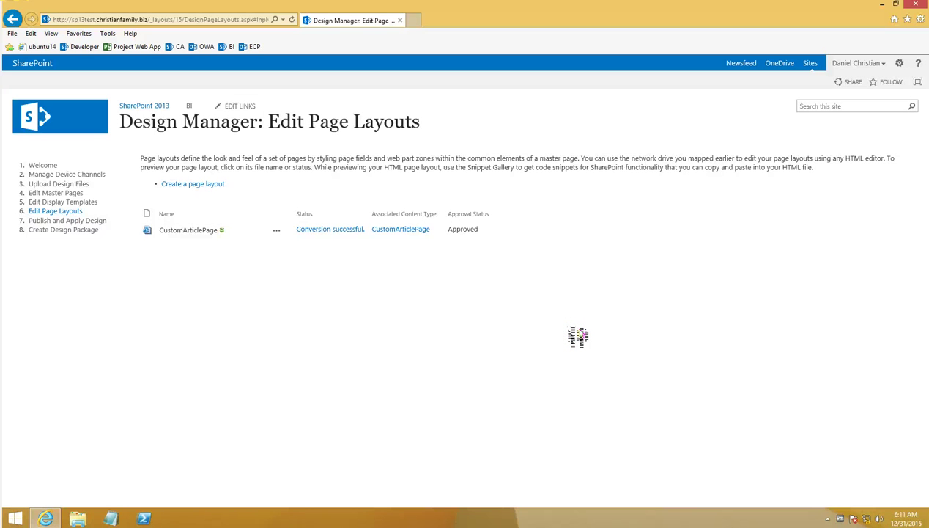
left_click(900, 63)
Find the CustomArticlePage.html file in the Master pages and page layouts gallery
left_click(880, 156)
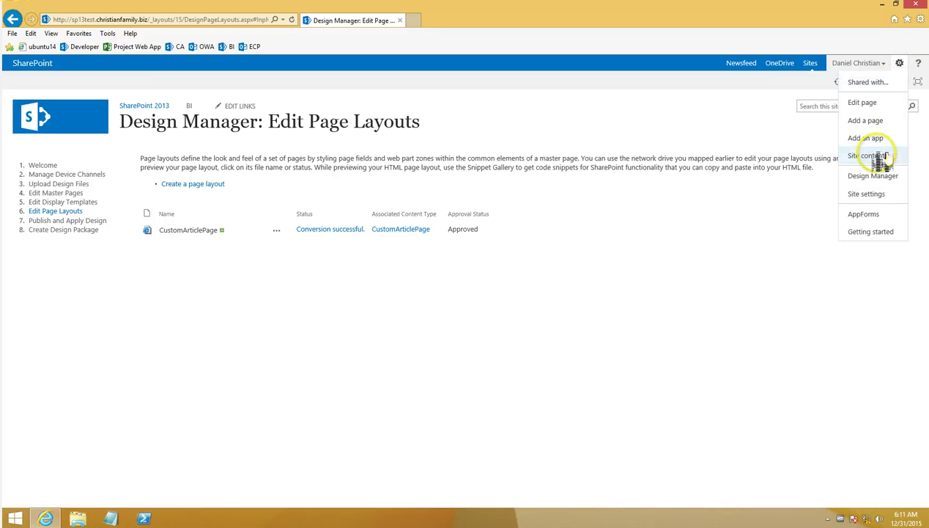
left_click(873, 195)
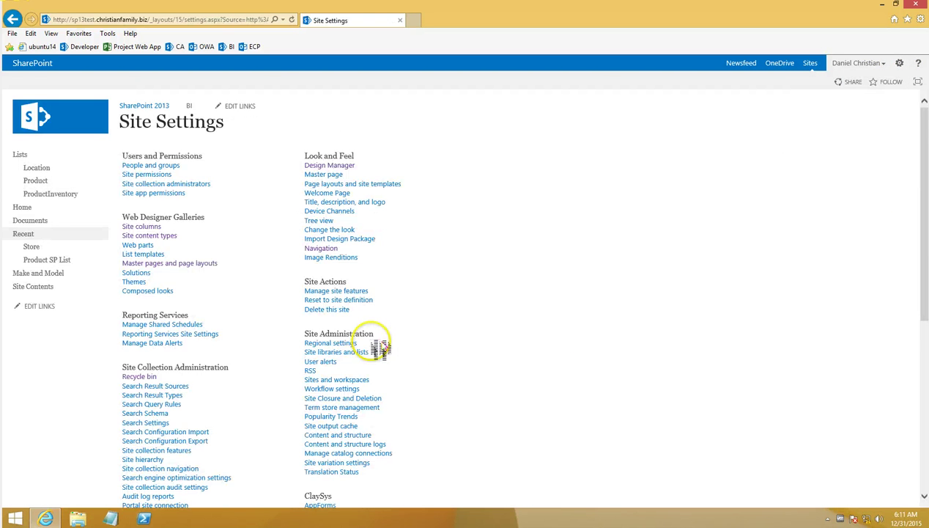
left_click(171, 265)
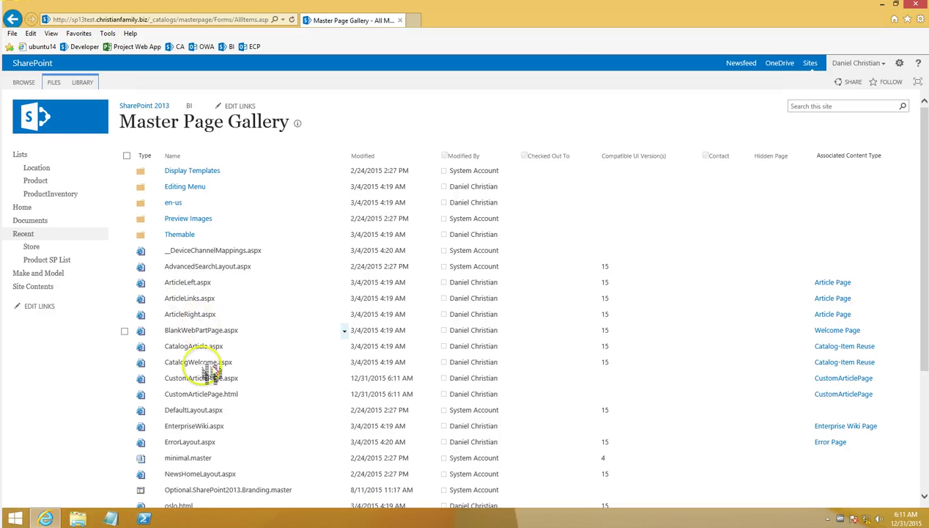
left_click(208, 389)
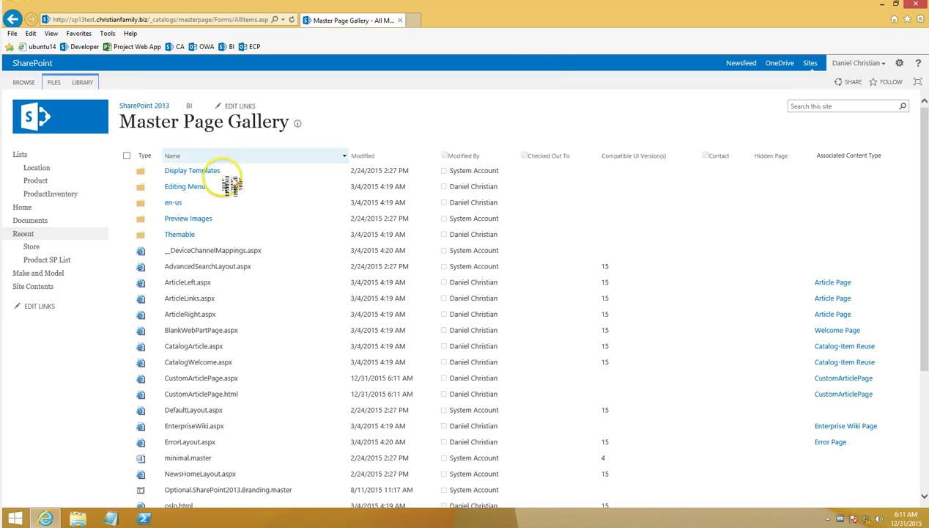
Open the Pages library from Site contents
left_click(899, 63)
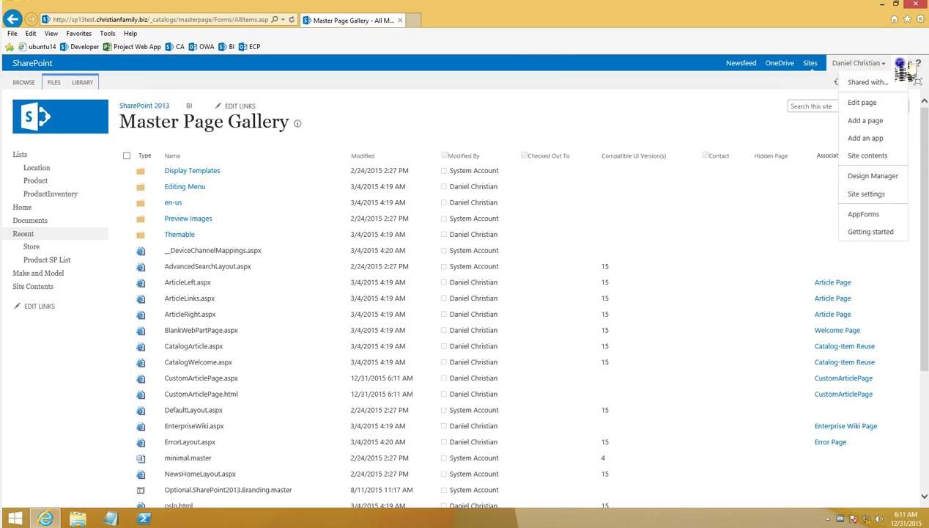
left_click(876, 155)
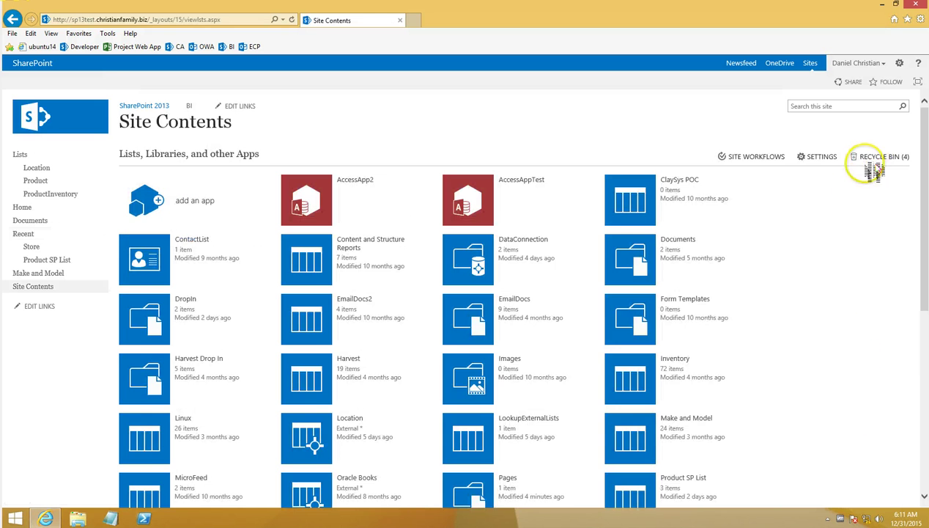
left_click_drag(920, 221, 921, 264)
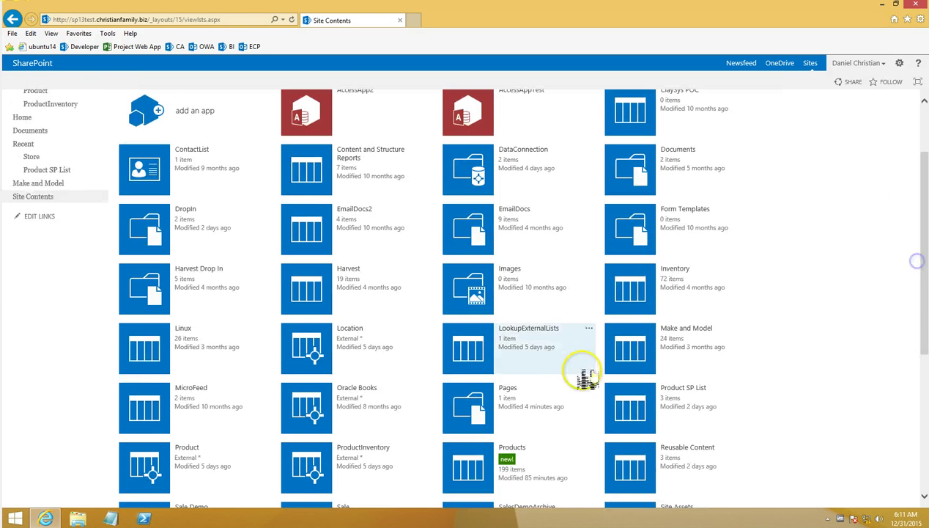
left_click(476, 407)
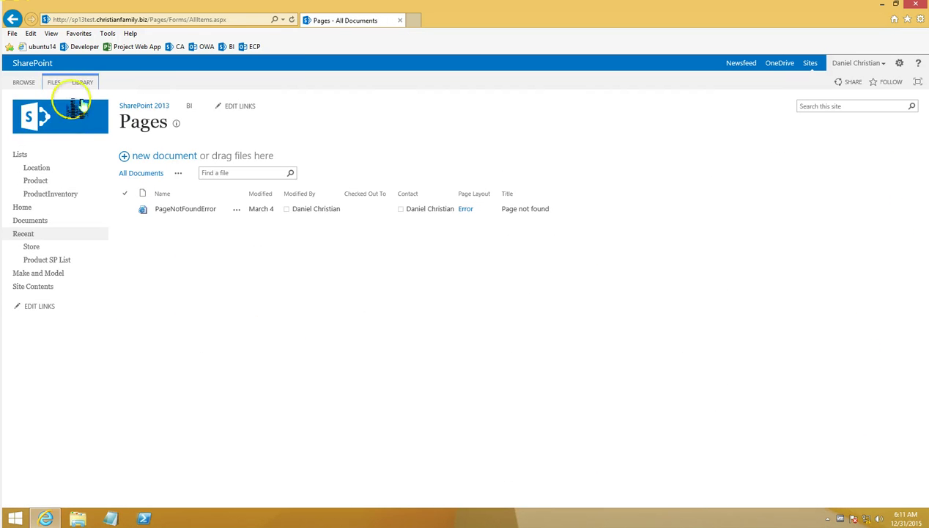
Create page 1stTestPage using the (CustomArticlePage) CustomArticlePage layout
left_click(59, 83)
left_click(22, 118)
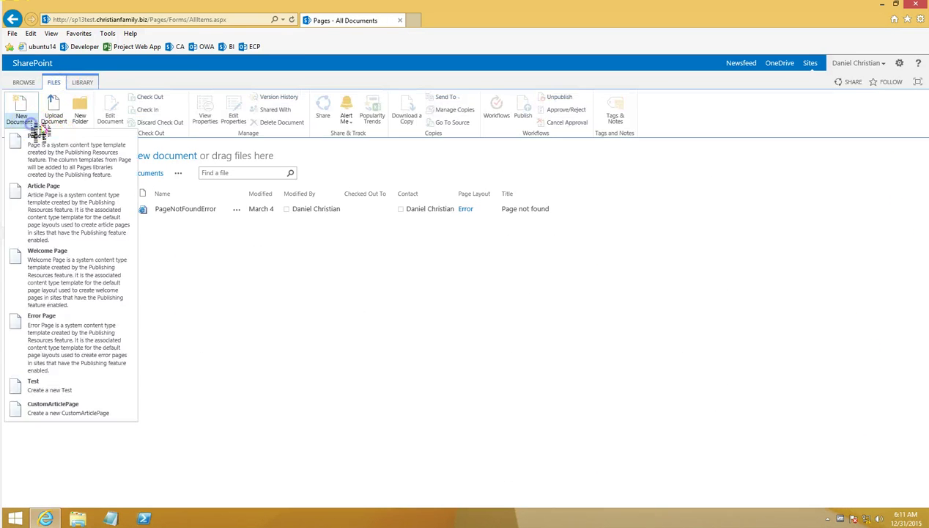
left_click(34, 154)
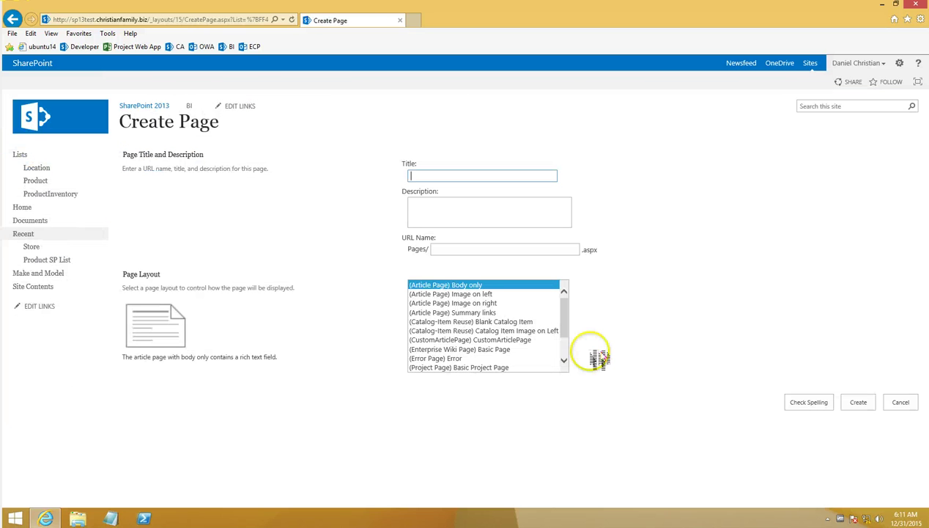
left_click(524, 341)
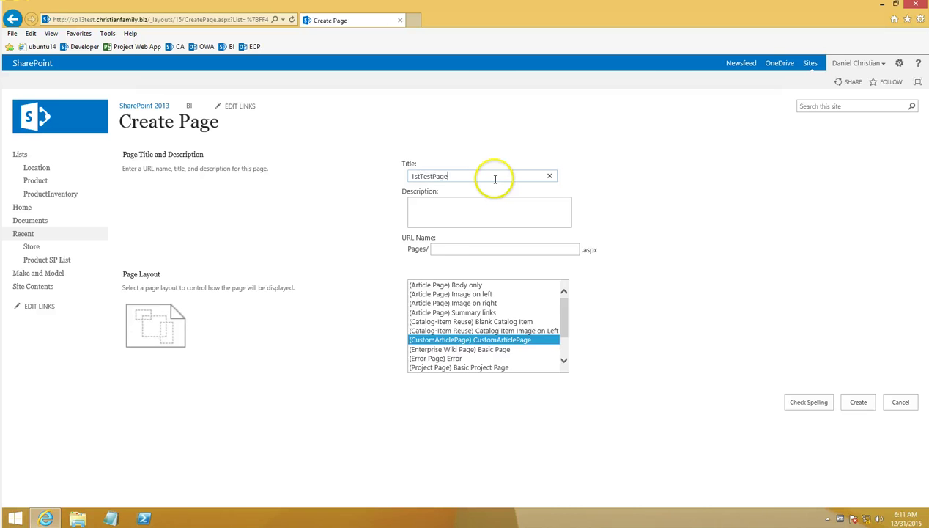
key("Tab")
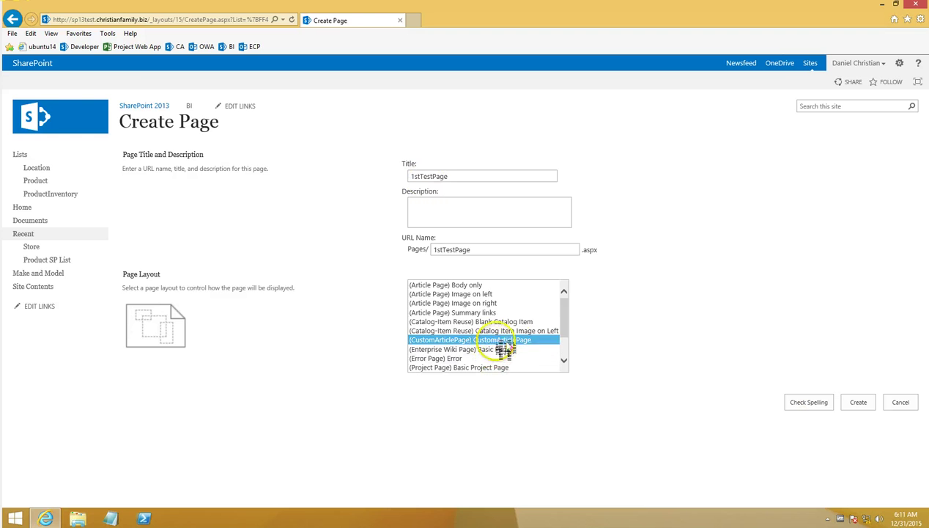
left_click(863, 403)
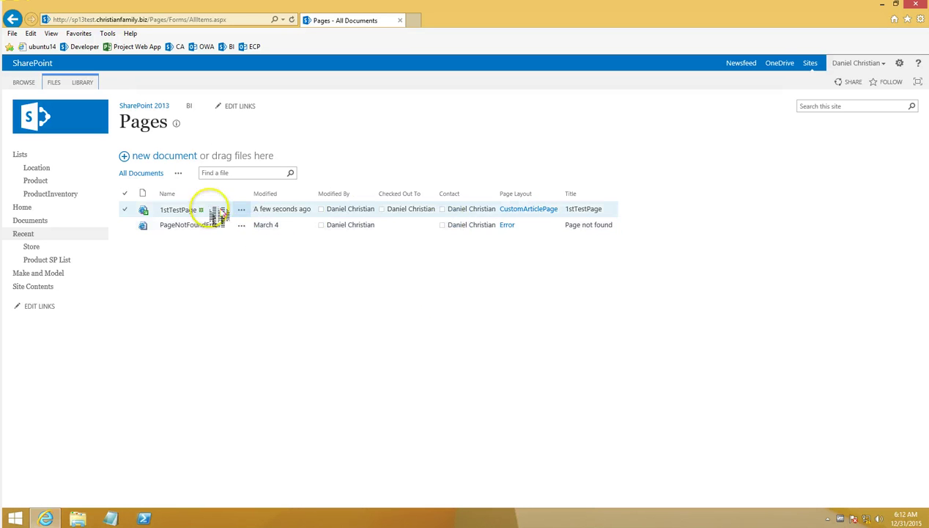
Open 1stTestPage's properties, leave Products as (None), and cancel without changes
left_click(256, 215)
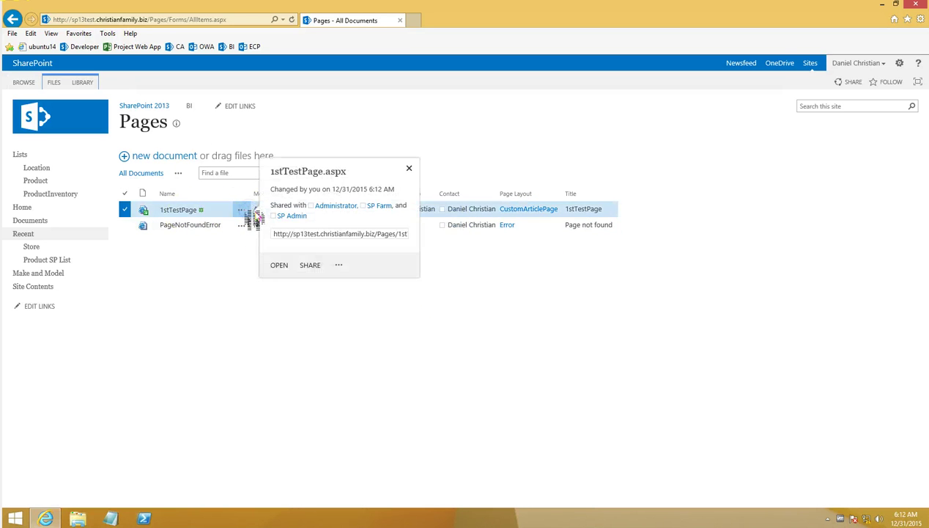
left_click(340, 265)
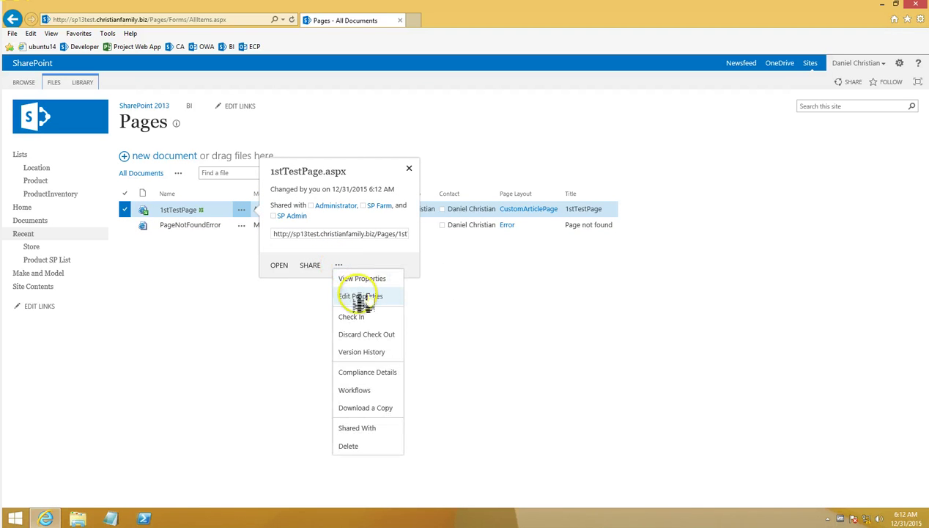
left_click(361, 297)
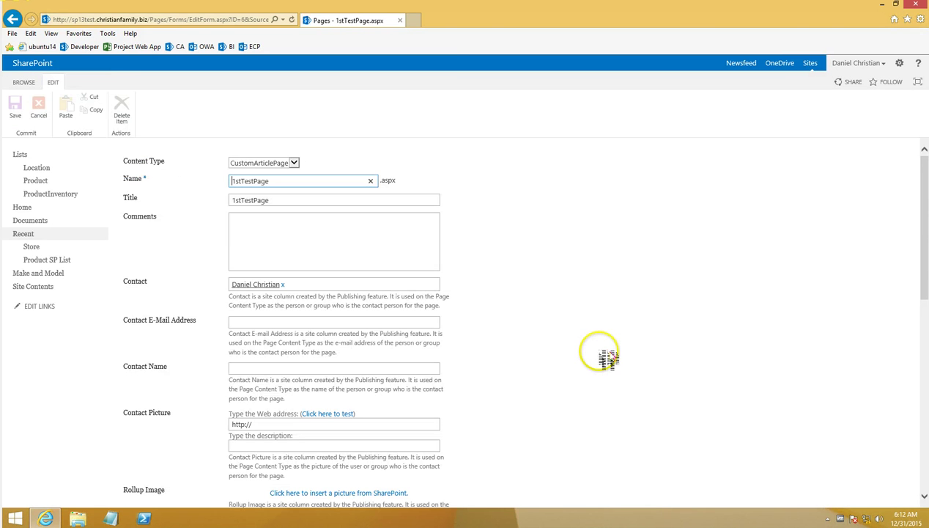
left_click_drag(925, 253, 901, 432)
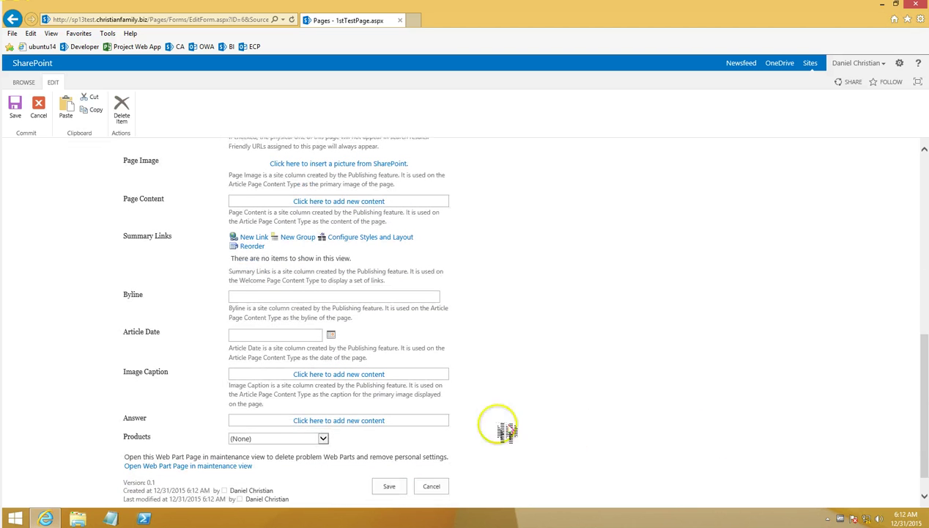
left_click(282, 440)
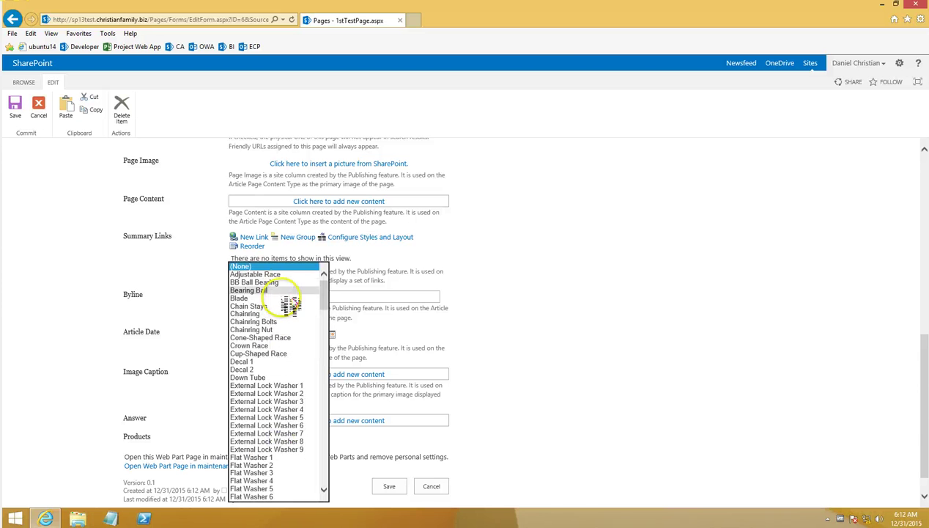
left_click(579, 435)
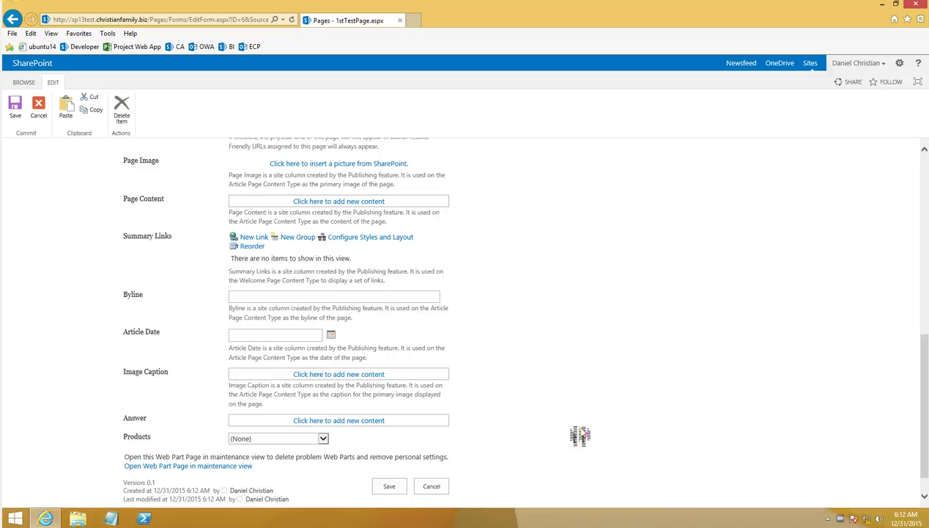
left_click(433, 486)
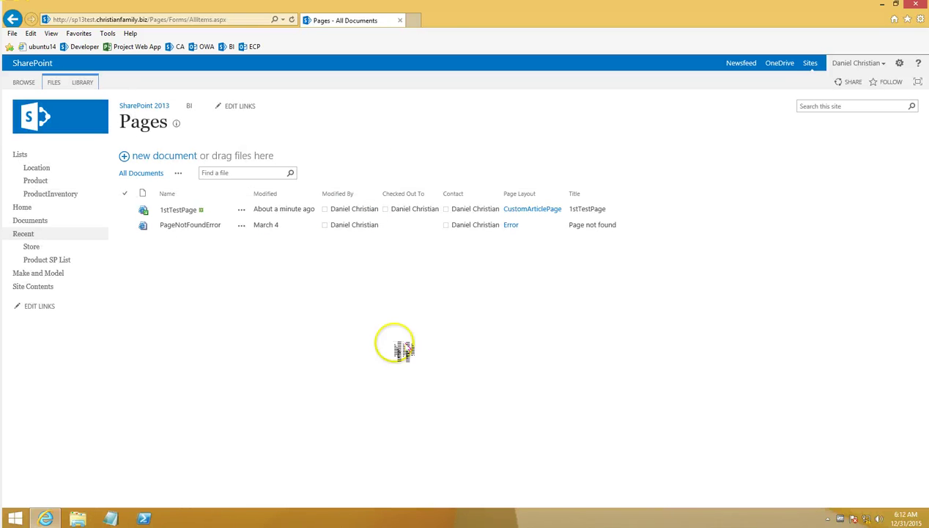
Open 1stTestPage in edit mode, starting and then cancelling a check-in
left_click(176, 211)
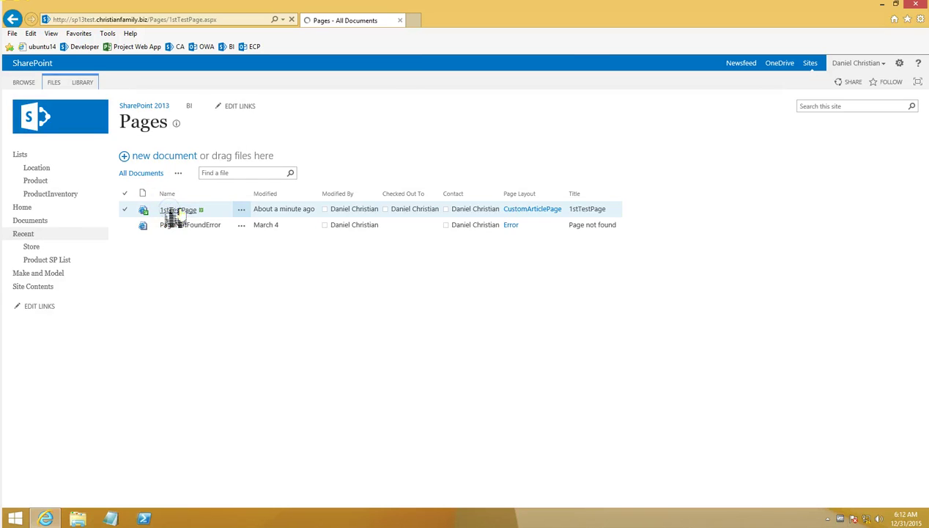
left_click(65, 85)
left_click(18, 106)
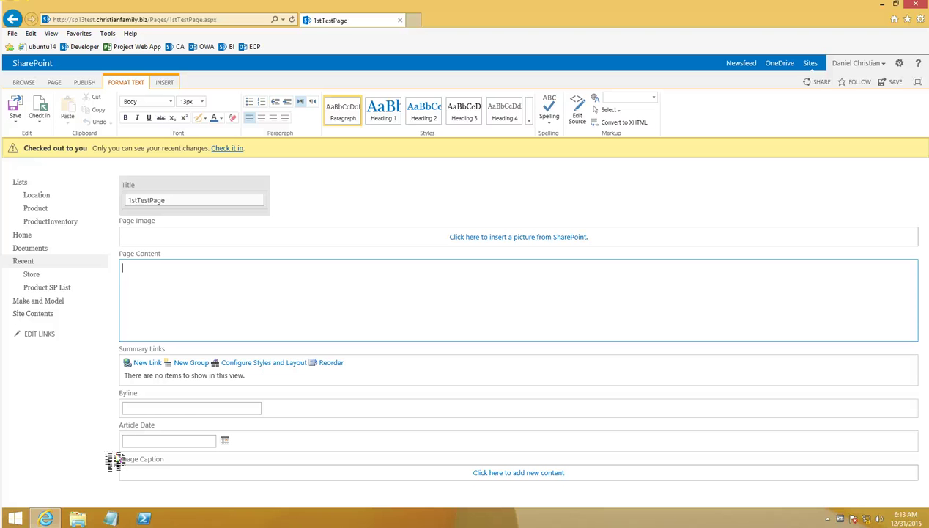
left_click(39, 120)
left_click(66, 148)
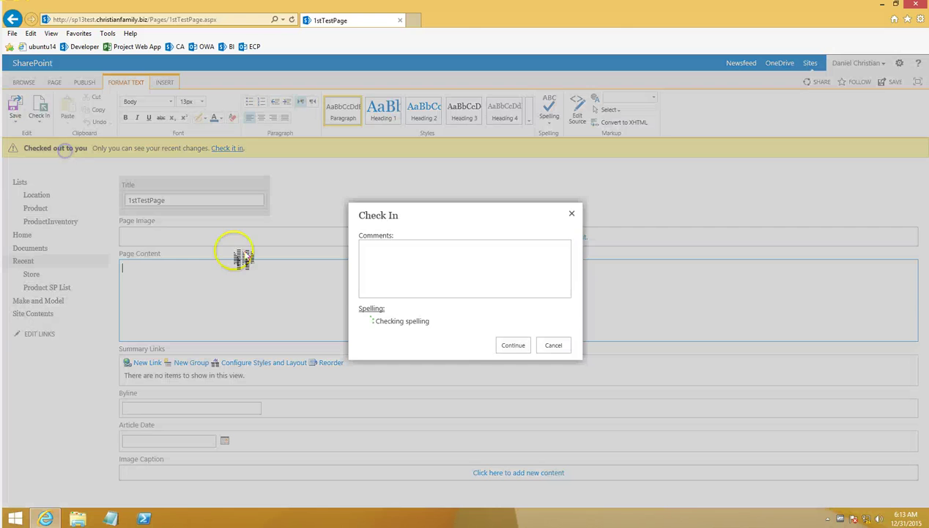
left_click(557, 347)
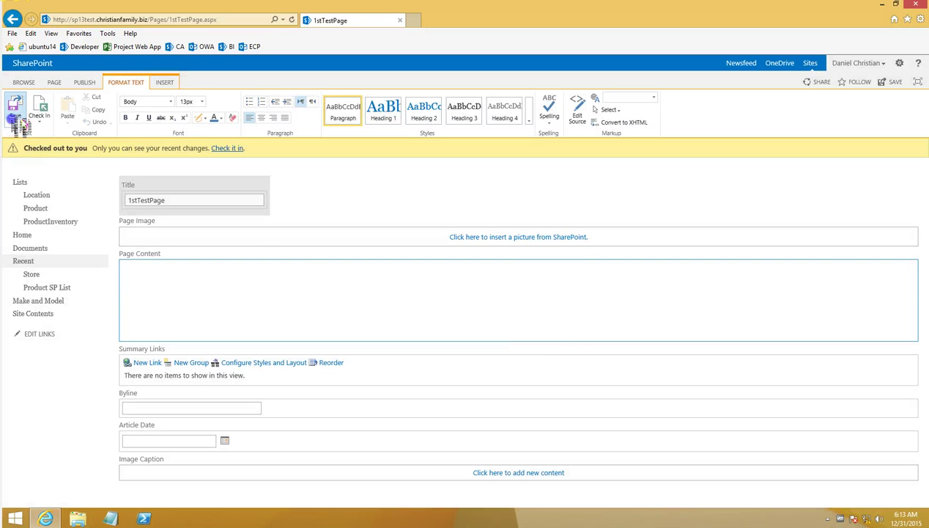
Save 1stTestPage, check it in, and publish it
left_click(15, 106)
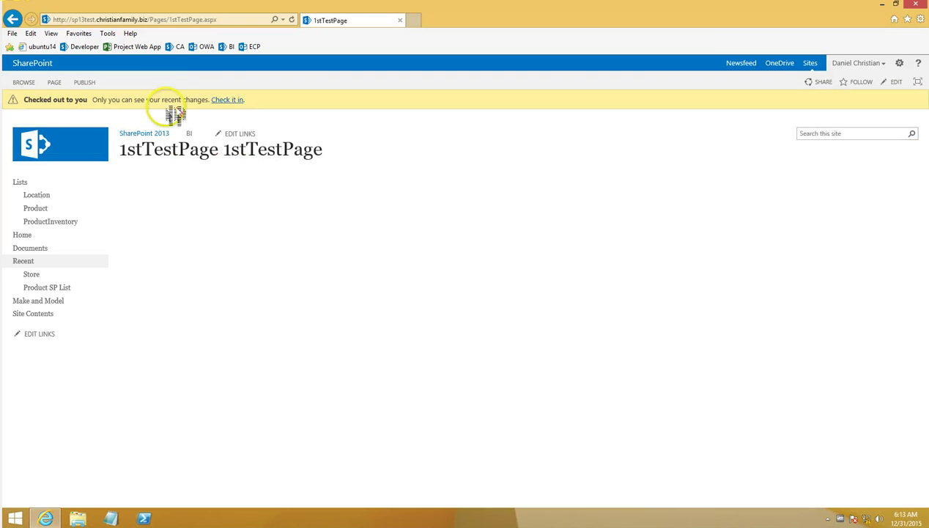
left_click(227, 100)
left_click(522, 332)
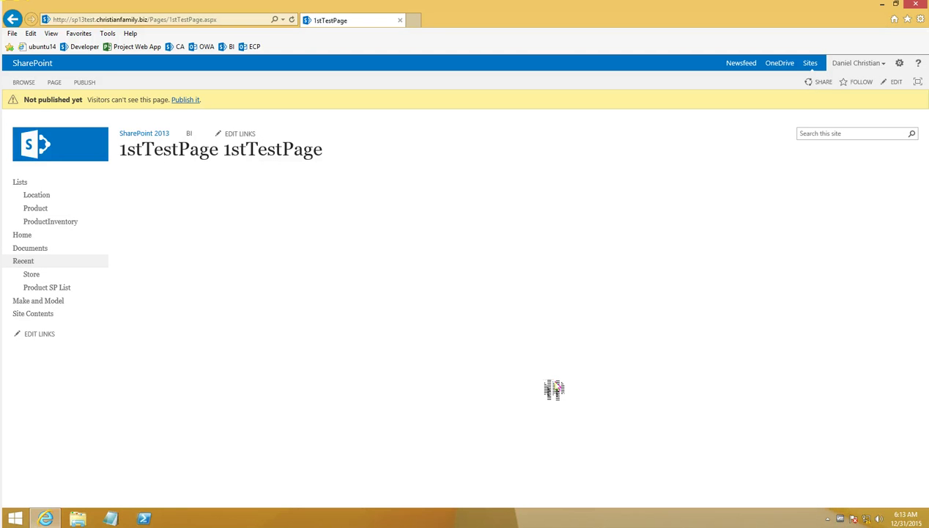
left_click(188, 100)
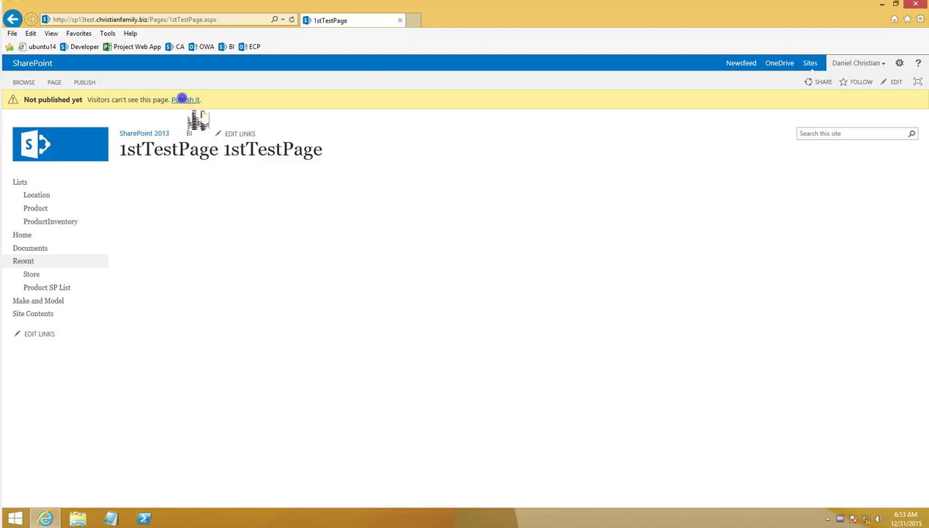
Preview the CustomArticlePage layout from Design Manager's Edit Page Layouts step
left_click(899, 64)
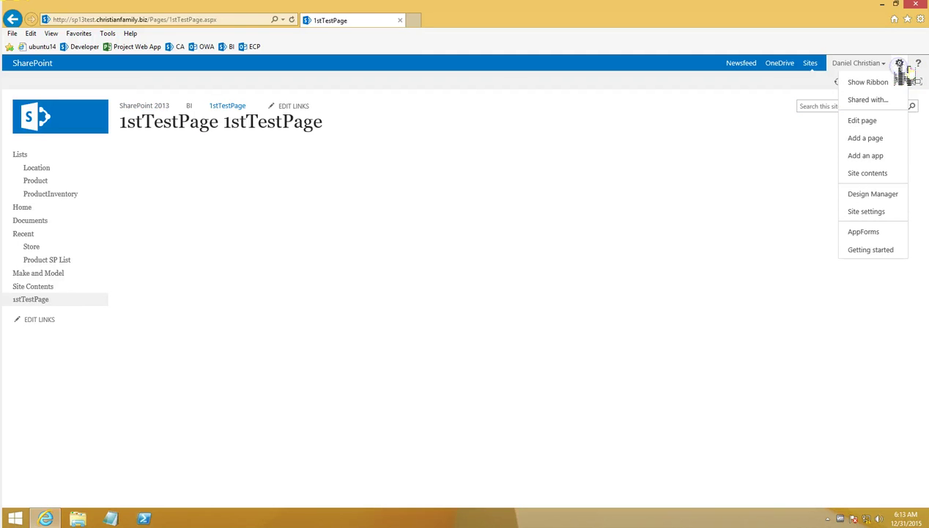
left_click(872, 193)
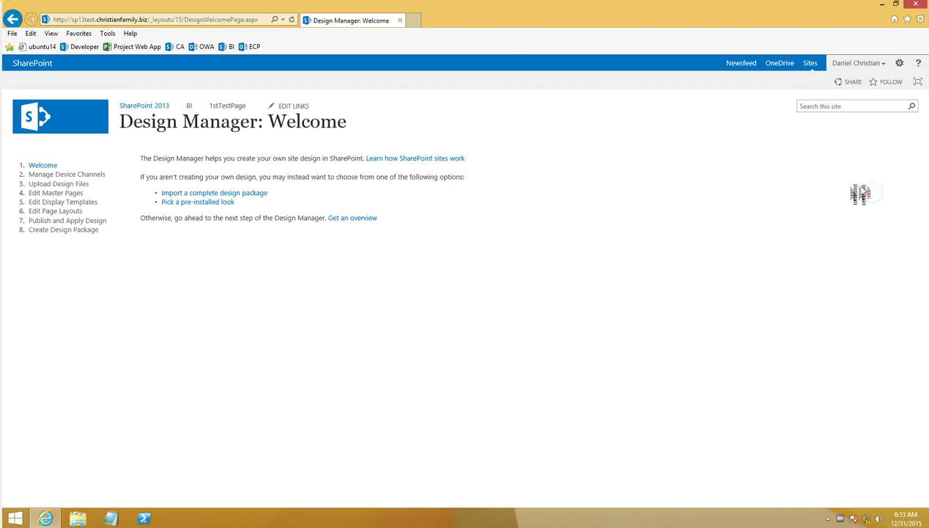
left_click(63, 212)
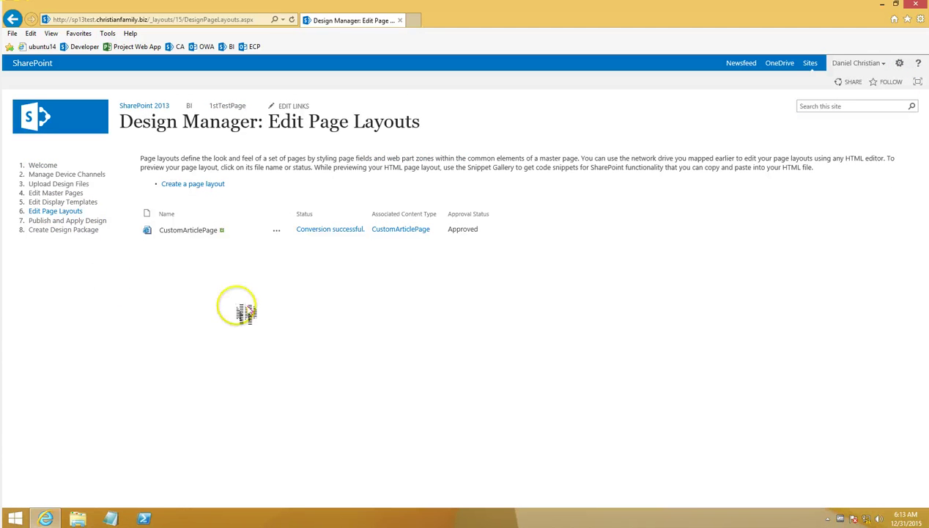
left_click(189, 232)
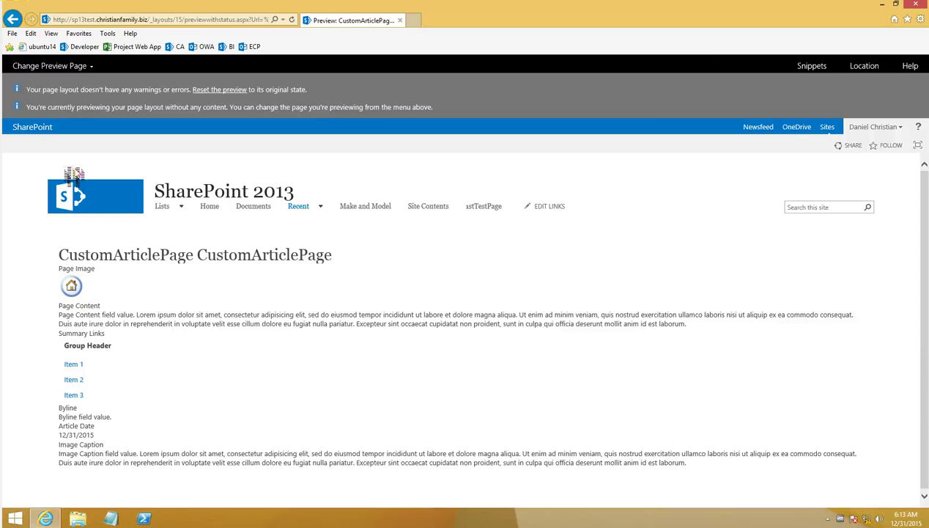
Open the Snippet Gallery from the CustomArticlePage preview's Snippets link
left_click(812, 66)
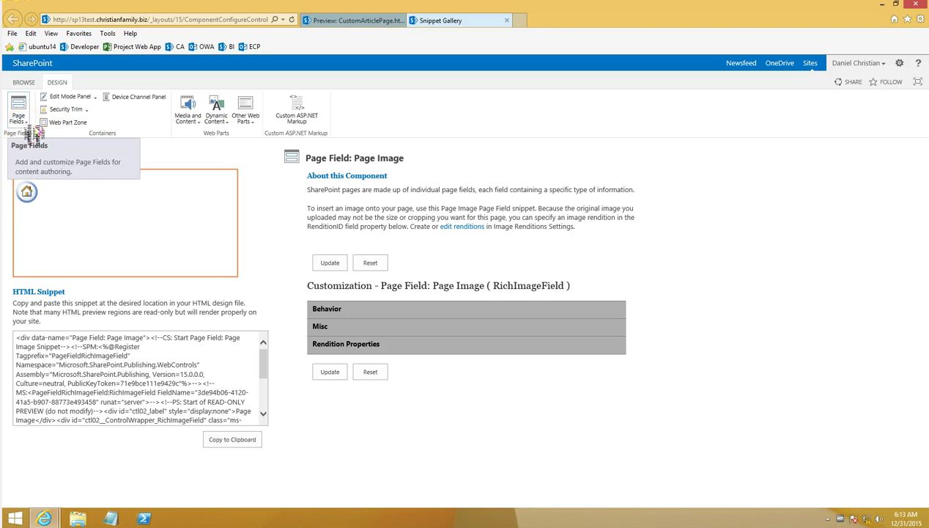
left_click(18, 117)
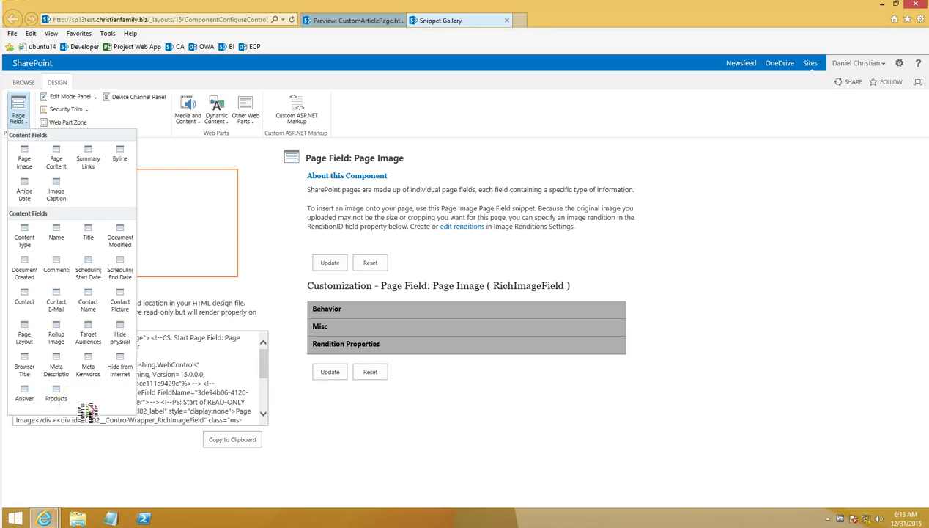
left_click(58, 401)
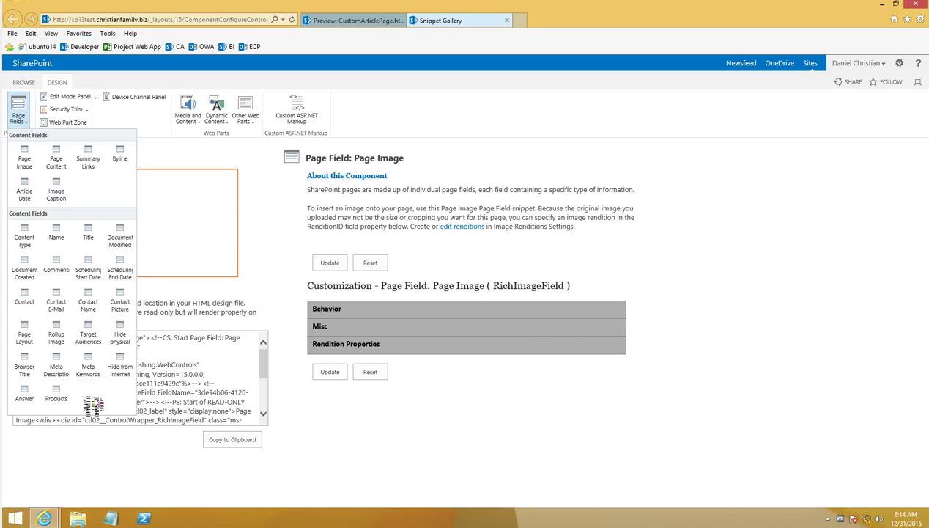
left_click(29, 398)
left_click(112, 516)
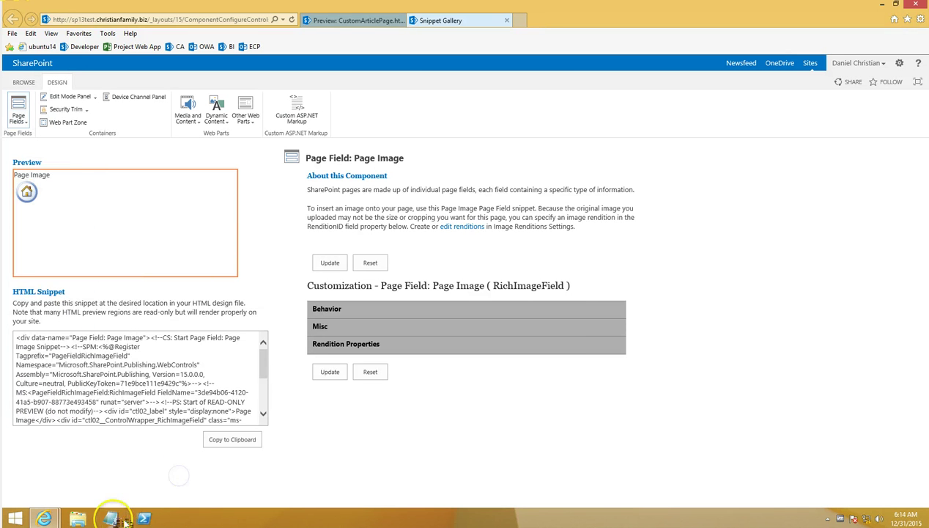
Copy the Answer page field snippet to the clipboard, allowing clipboard access
left_click_drag(290, 167, 591, 151)
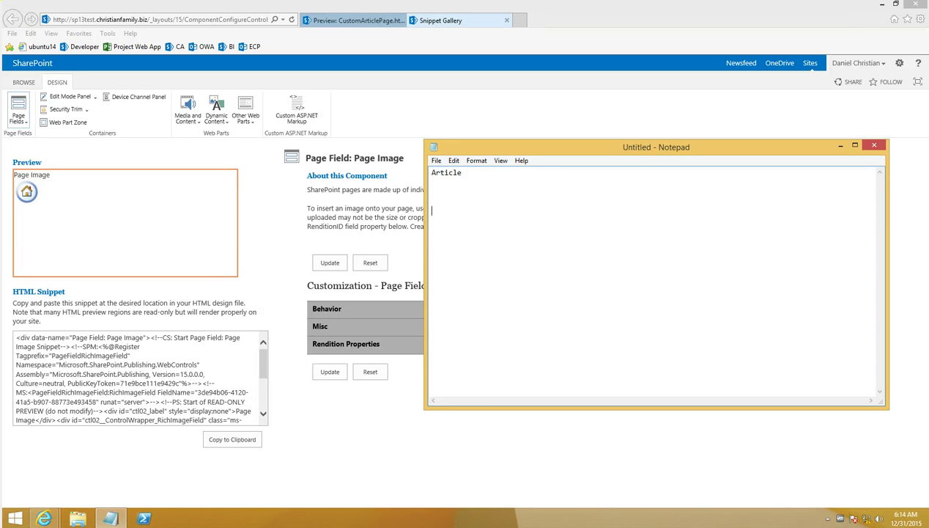
left_click(36, 132)
left_click(33, 129)
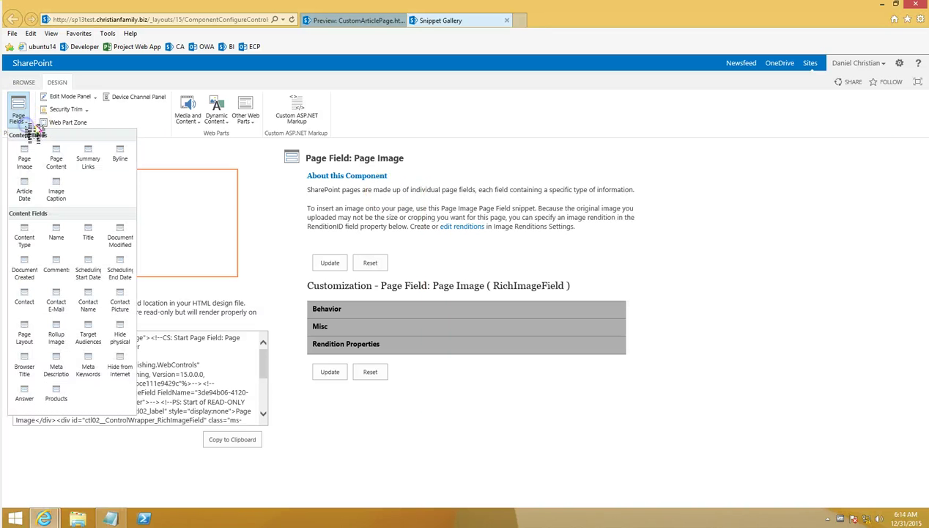
left_click(28, 387)
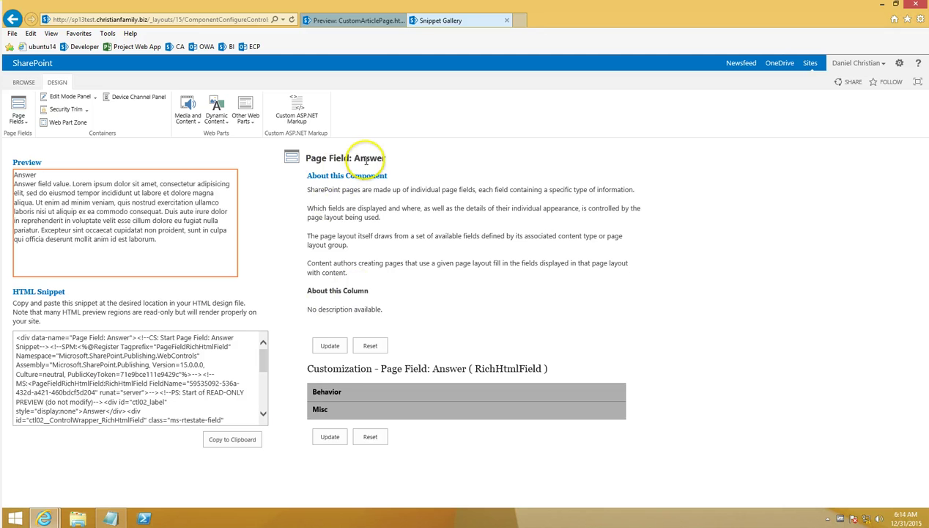
left_click(237, 442)
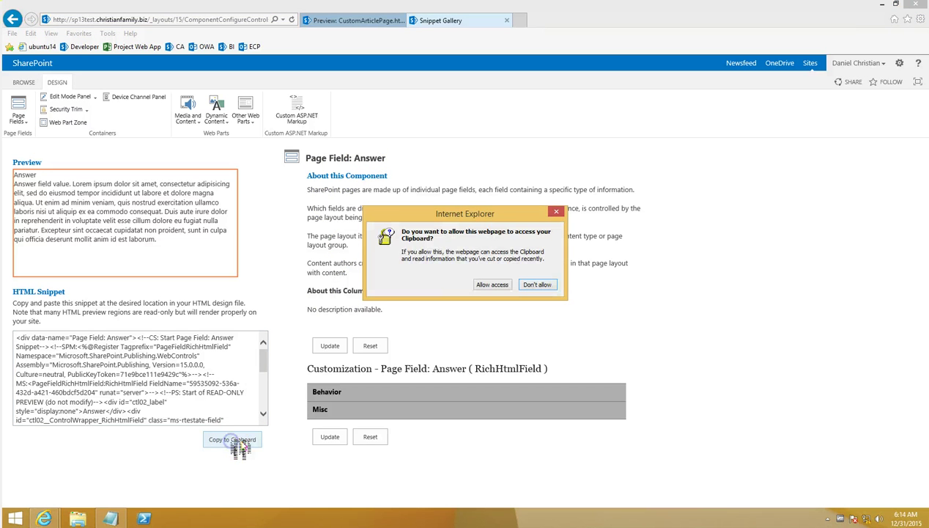
left_click(492, 284)
Paste the Answer snippet into Notepad below the word Article
left_click(110, 518)
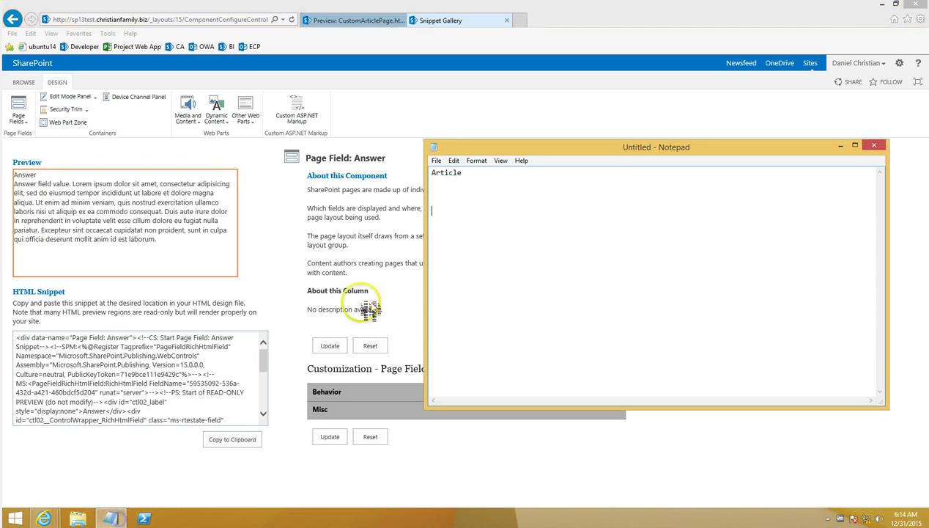
left_click(448, 185)
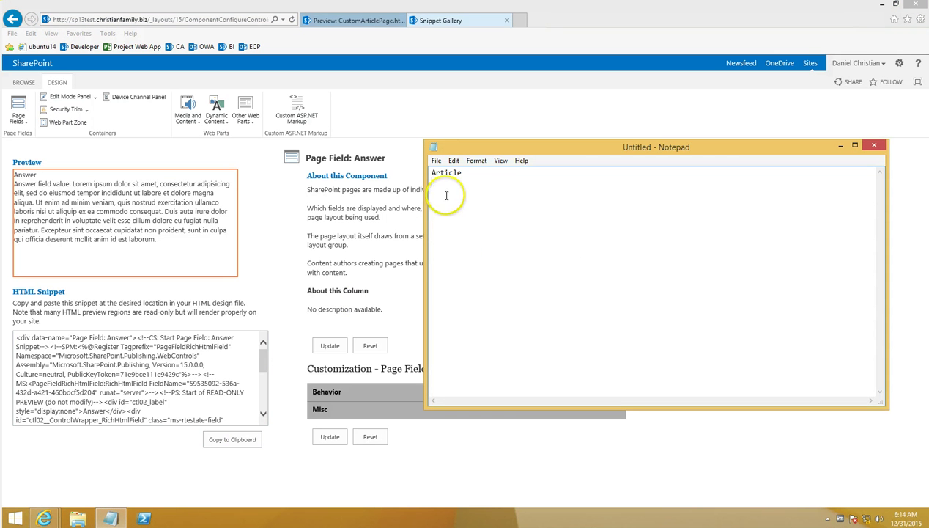
right_click(447, 196)
left_click(436, 204)
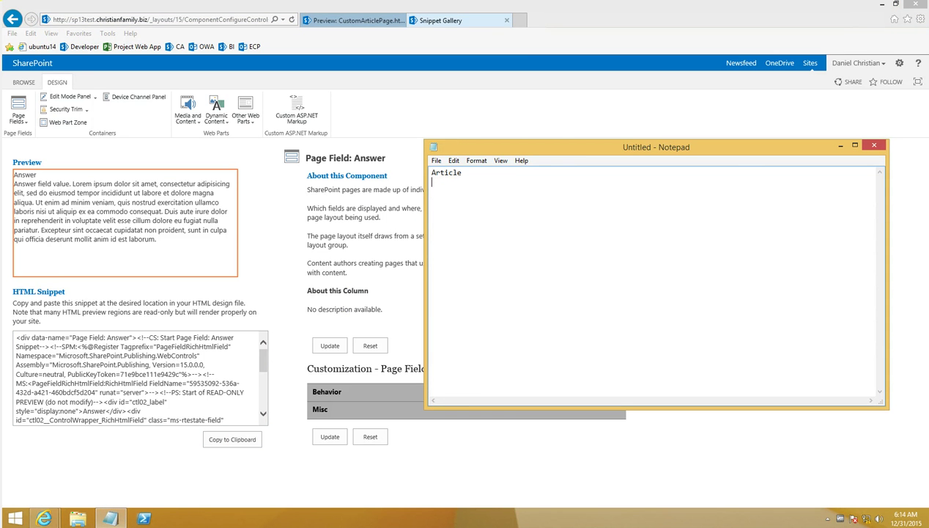
right_click(427, 195)
left_click(460, 240)
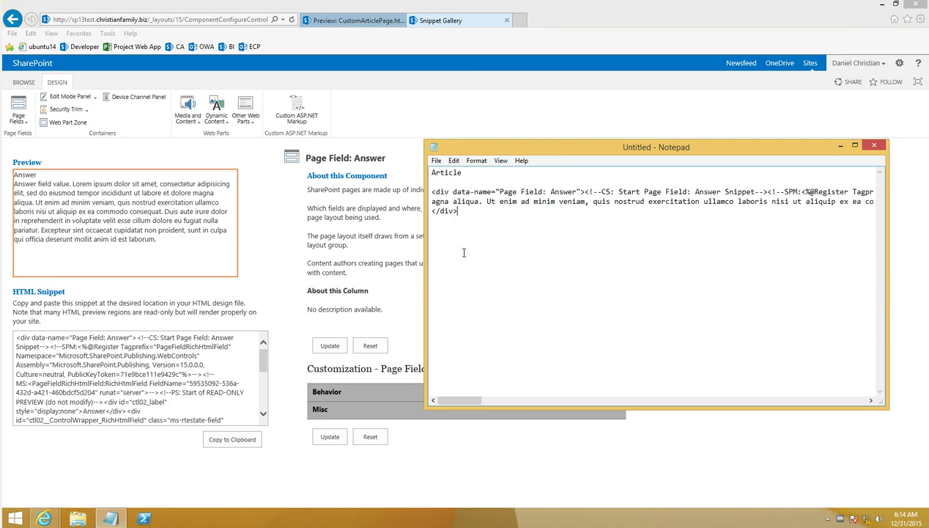
left_click(33, 130)
left_click(18, 120)
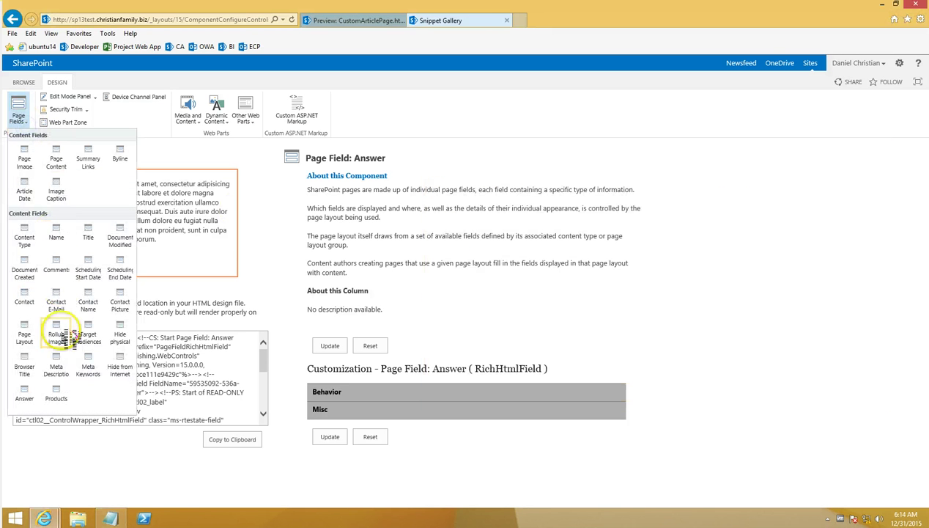
Copy the Products LookupField snippet and paste it under the Products heading in the Notepad notes
left_click(65, 398)
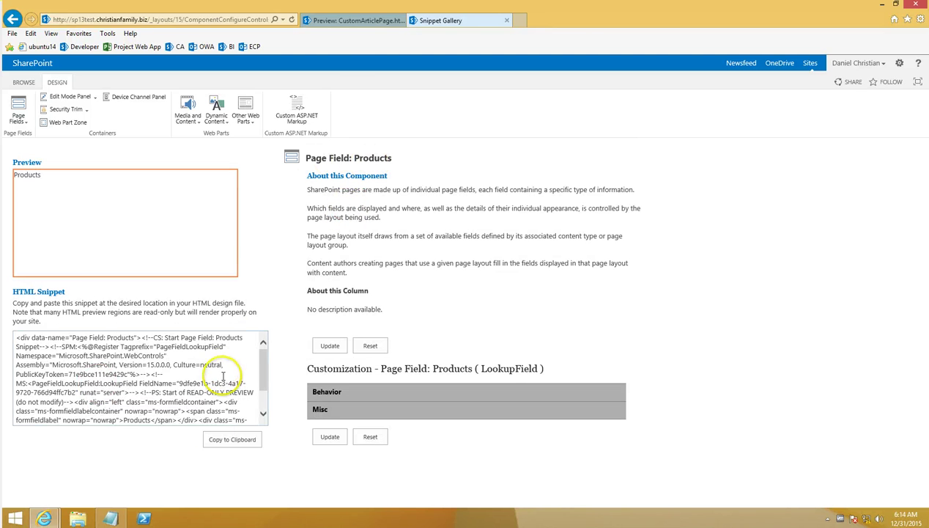
left_click(218, 439)
left_click(491, 284)
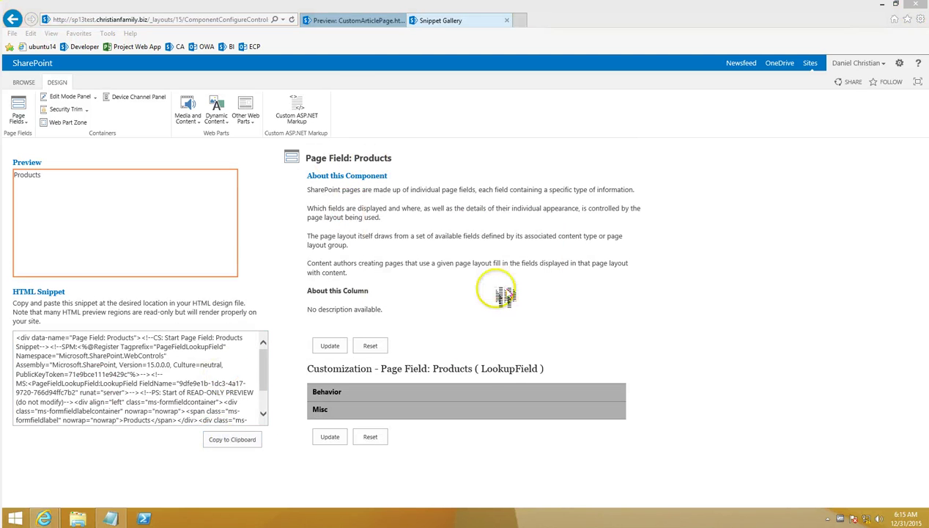
left_click(163, 515)
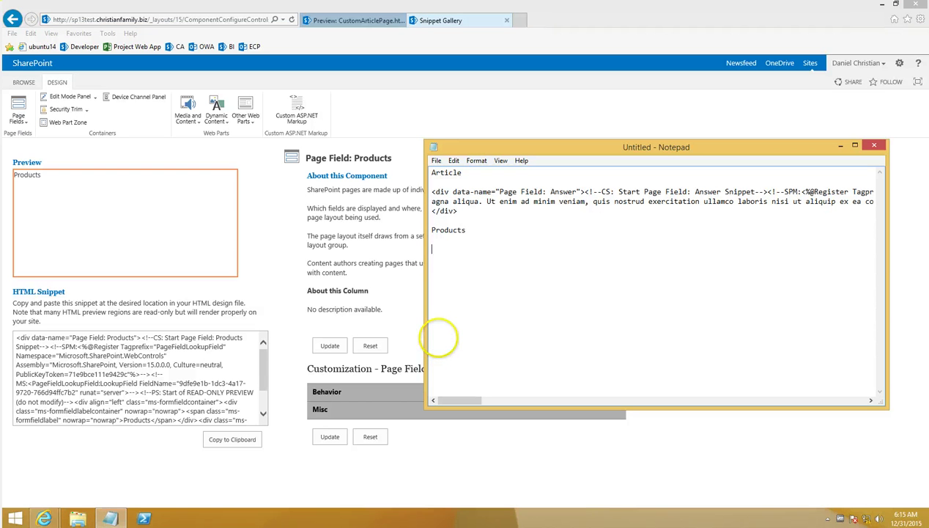
key("ctrl+v")
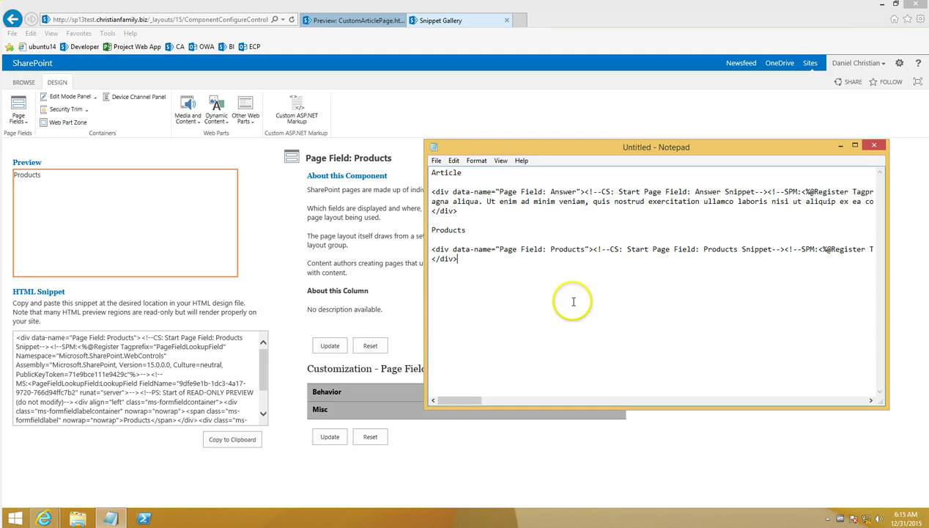
left_click(842, 148)
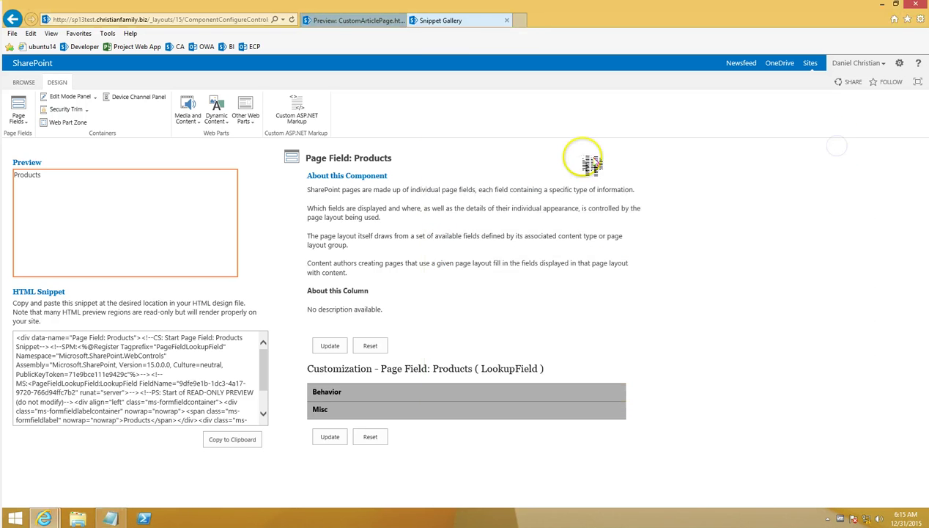
Close the Snippet Gallery and go through Site Settings to the Master Page Gallery
left_click(506, 21)
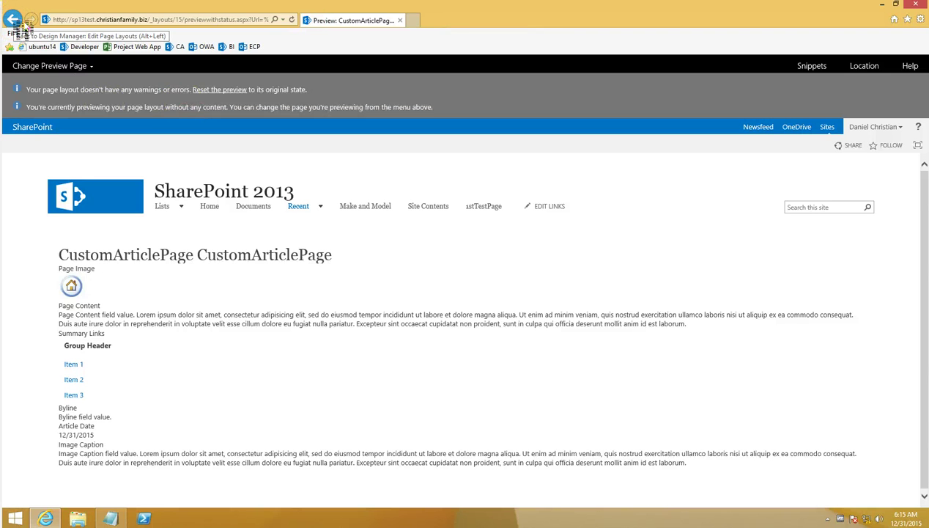
left_click(16, 22)
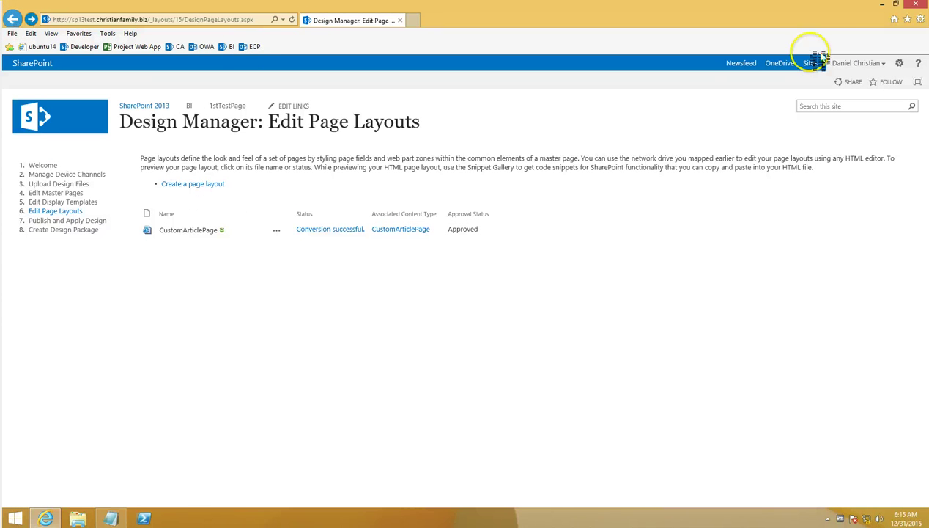
left_click(900, 63)
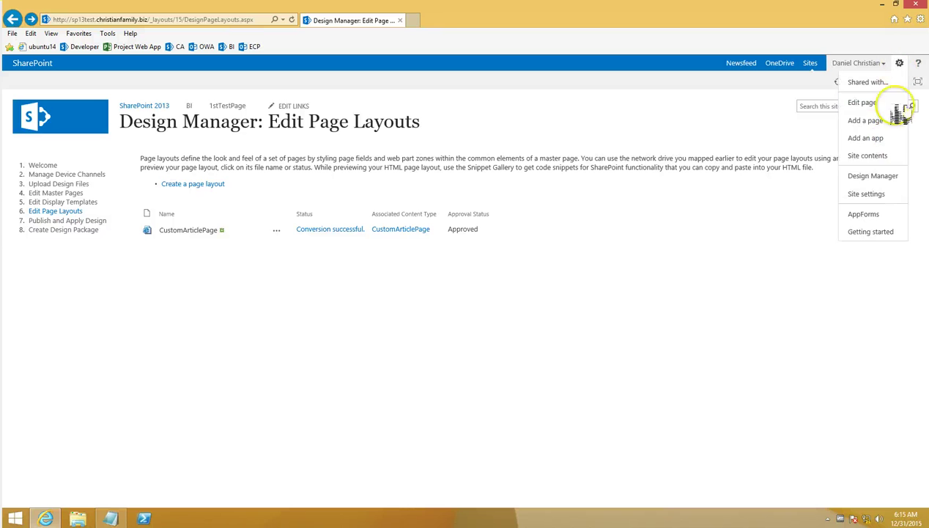
left_click(878, 195)
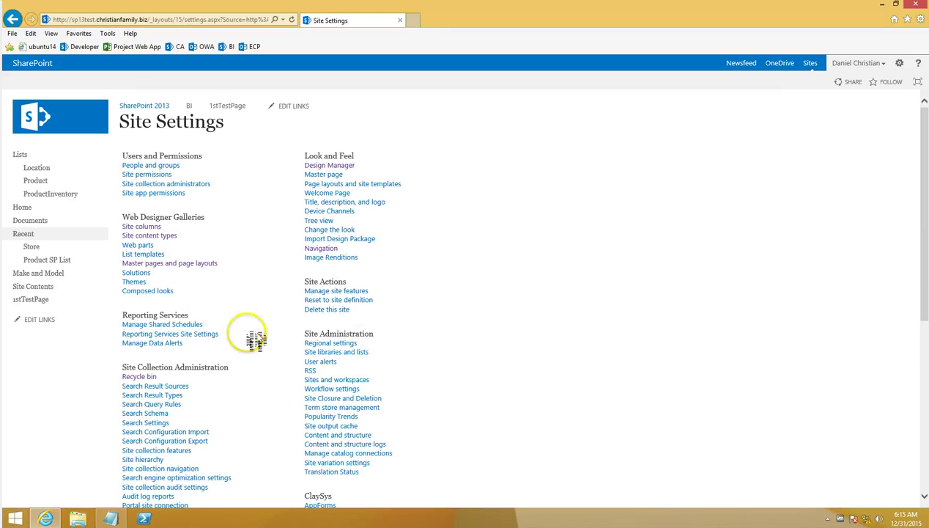
left_click(176, 264)
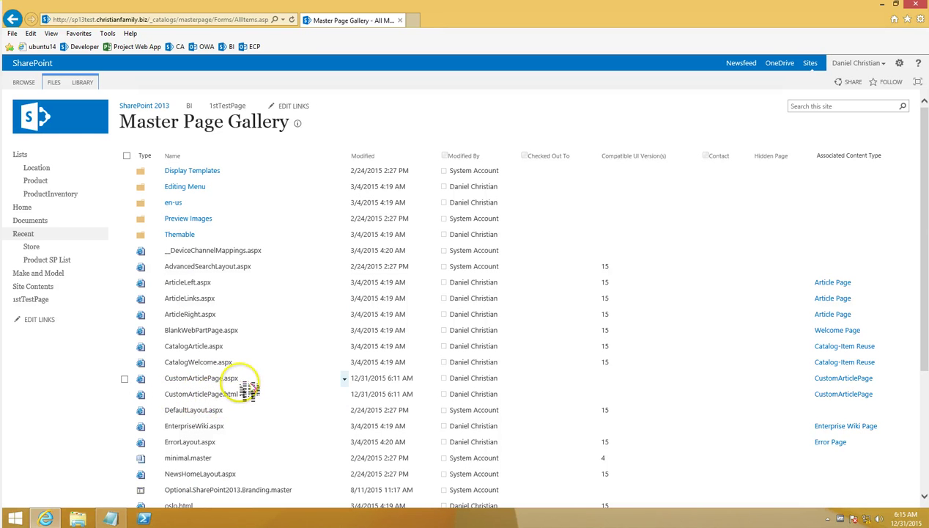
Download a copy of CustomArticlePage.html to the Desktop and minimize the browser
right_click(351, 400)
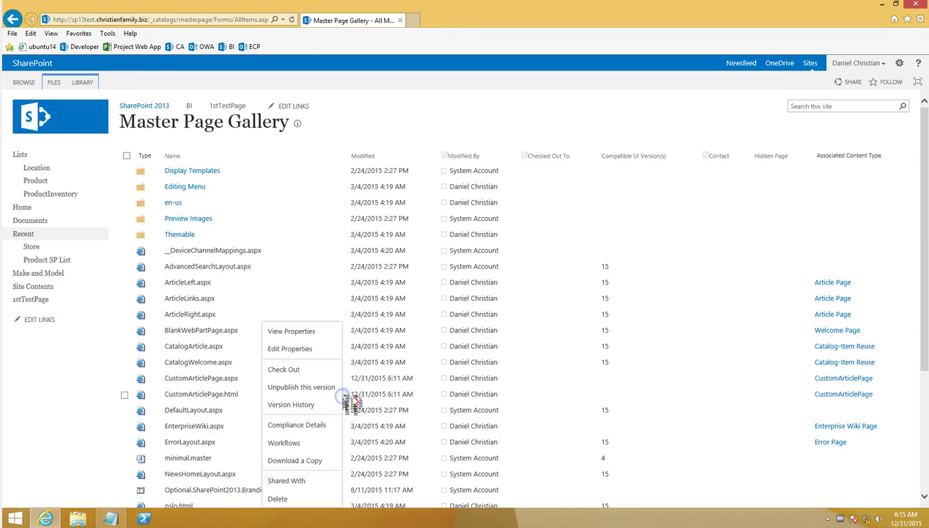
left_click(321, 462)
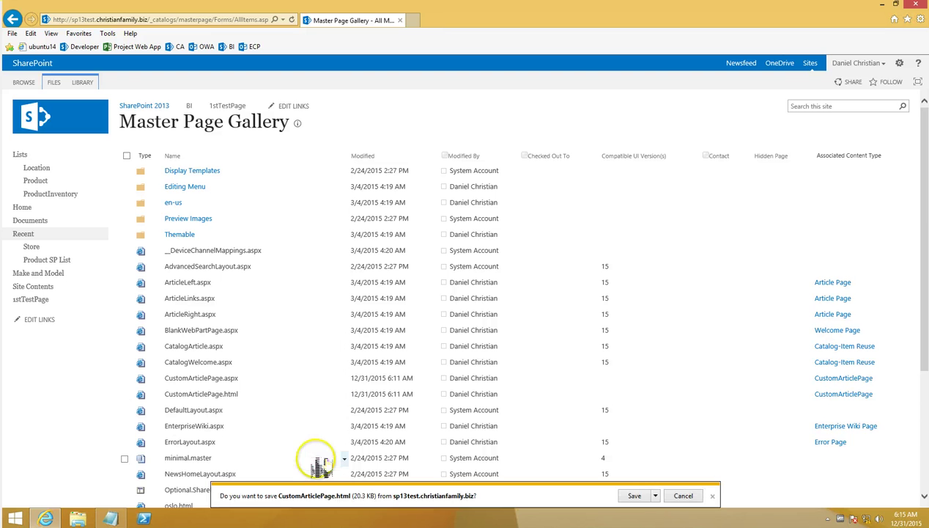
left_click(656, 495)
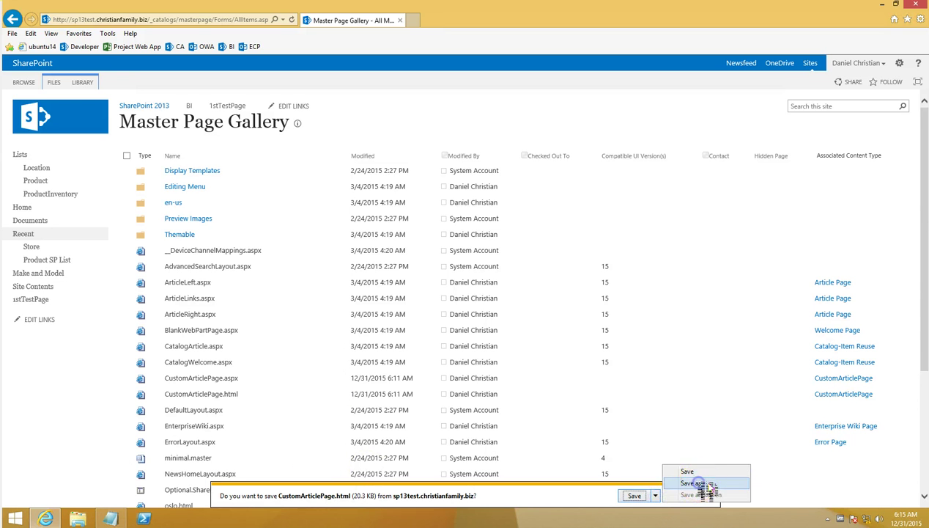
left_click(700, 484)
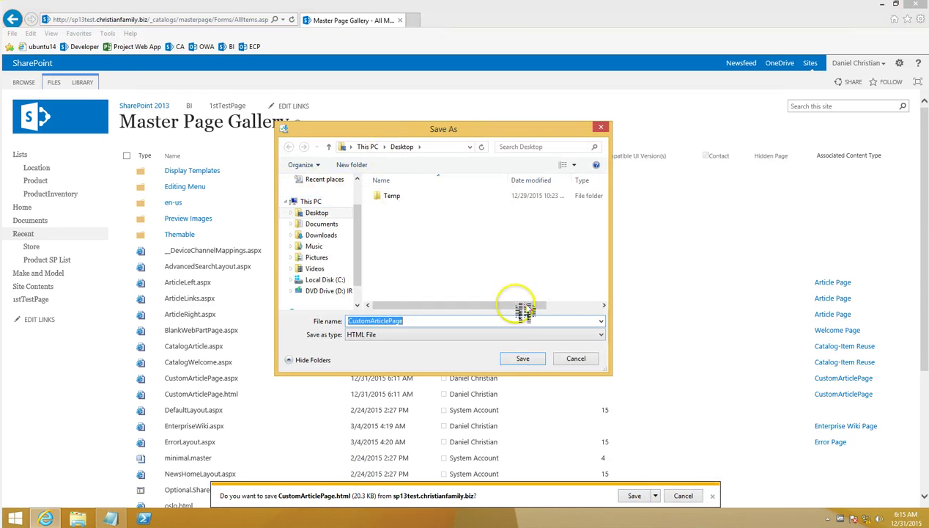
left_click(531, 357)
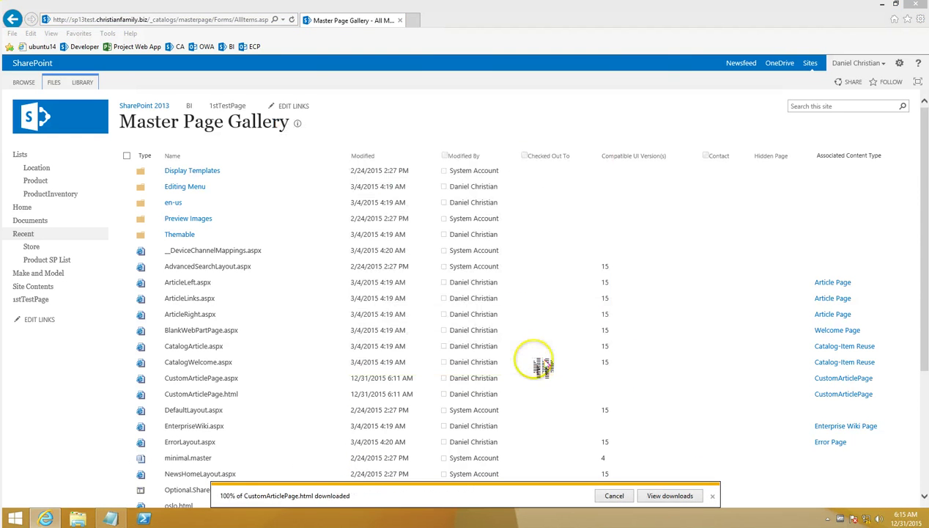
left_click(714, 495)
left_click(889, 9)
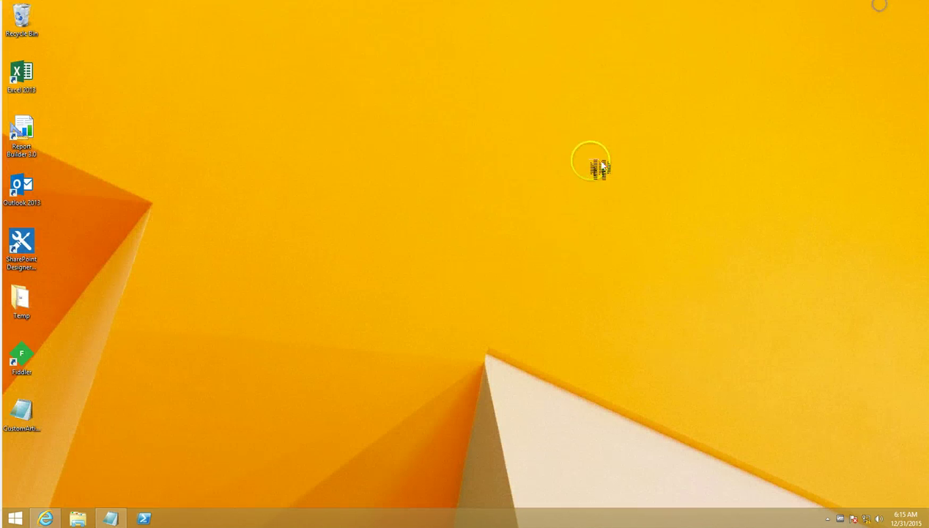
Open the downloaded CustomArticlePage file in Notepad and maximize the window
left_click(30, 414)
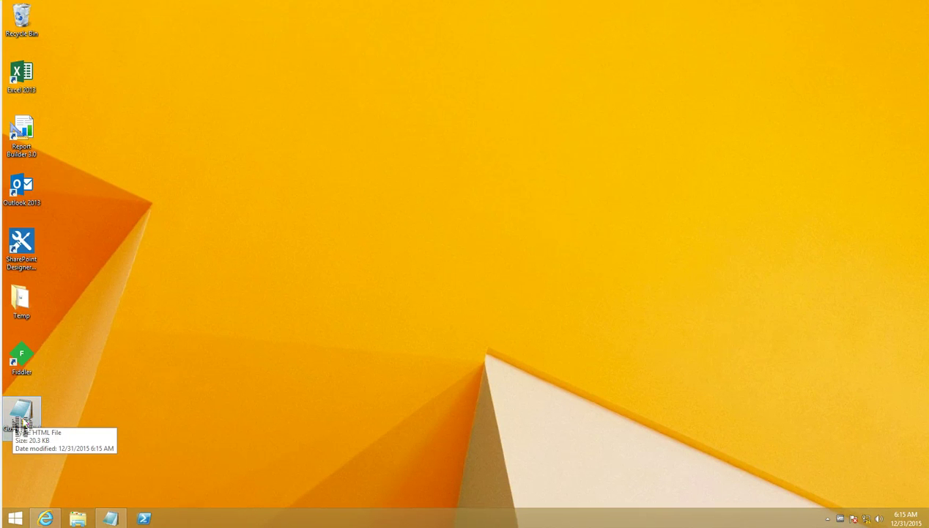
double_click(22, 418)
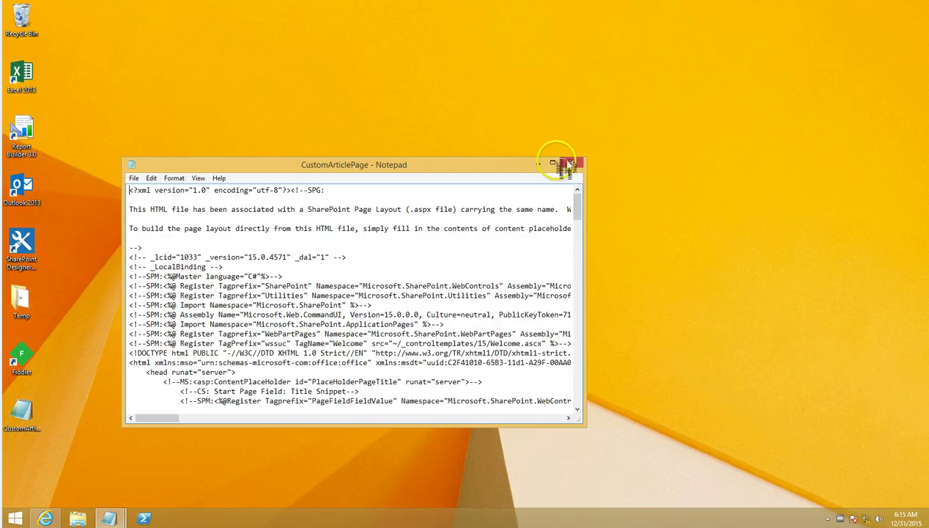
left_click(555, 163)
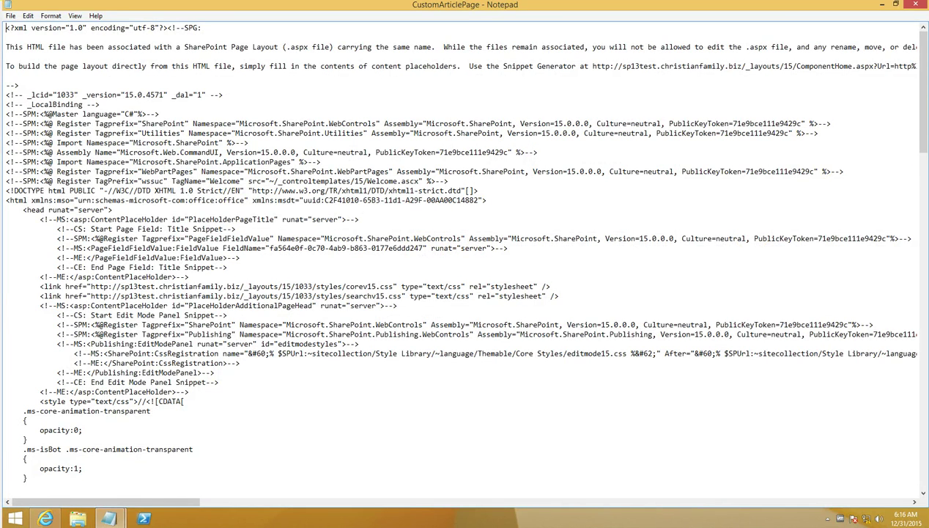
Insert three blank lines after the Page Image block, then bring the untitled snippet notes forward
left_click_drag(922, 150, 872, 405)
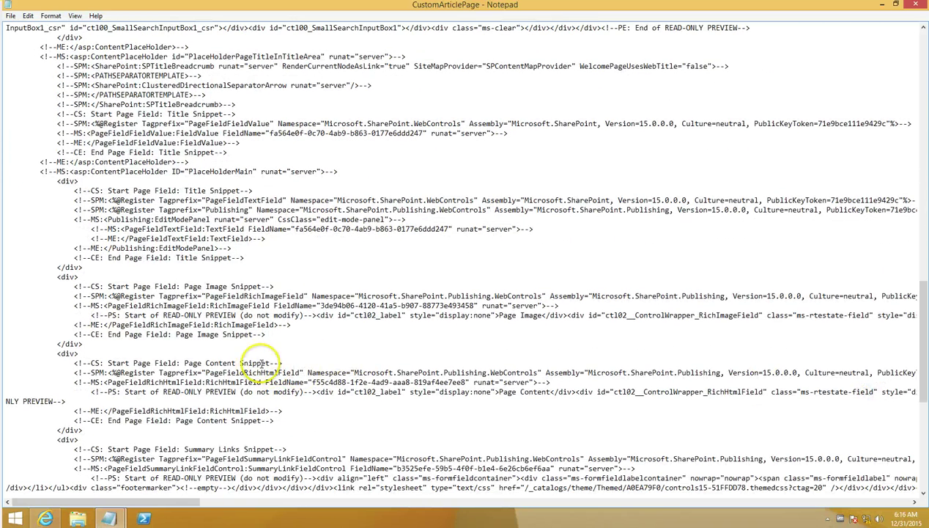
left_click(96, 346)
key("Return")
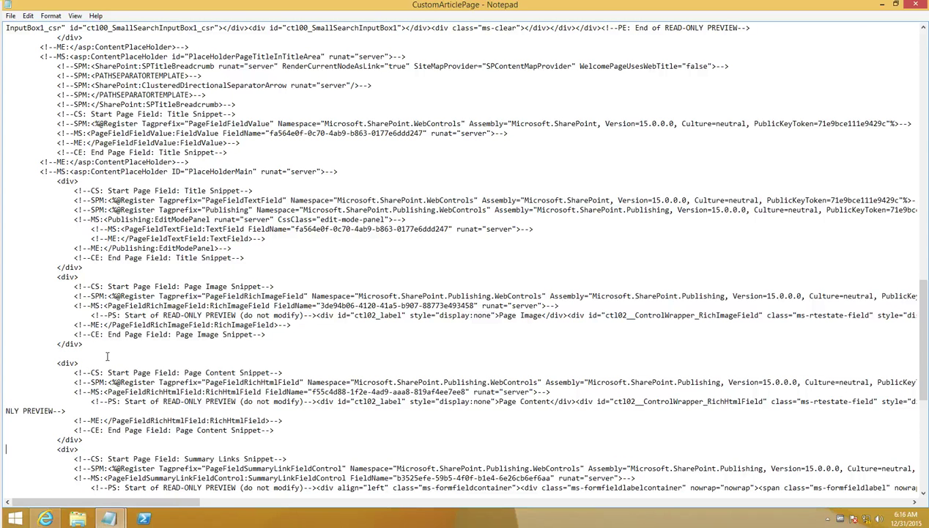
key("Return")
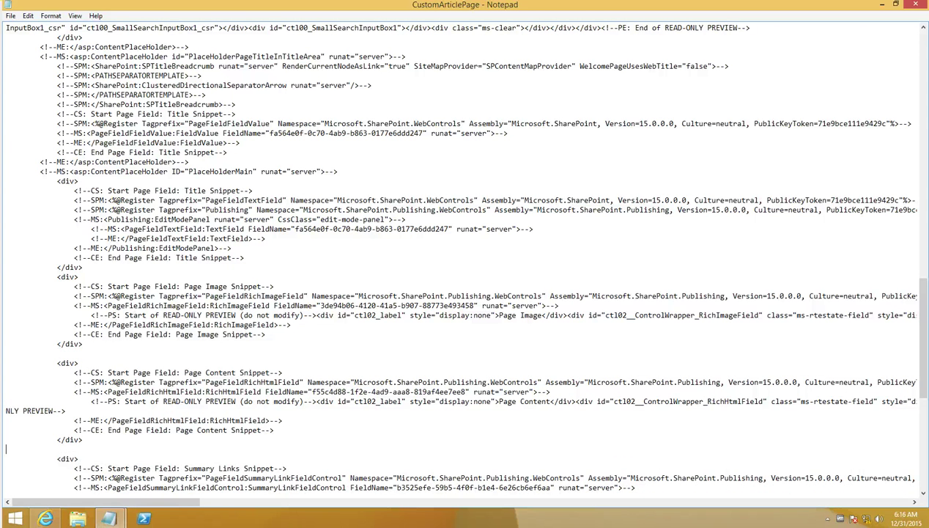
left_click(57, 363)
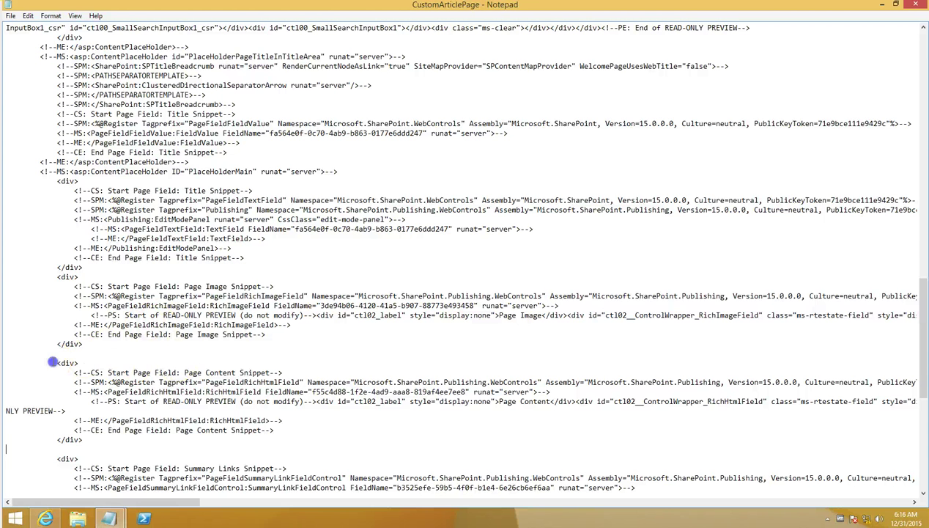
left_click(83, 439)
left_click(83, 355)
key("Return")
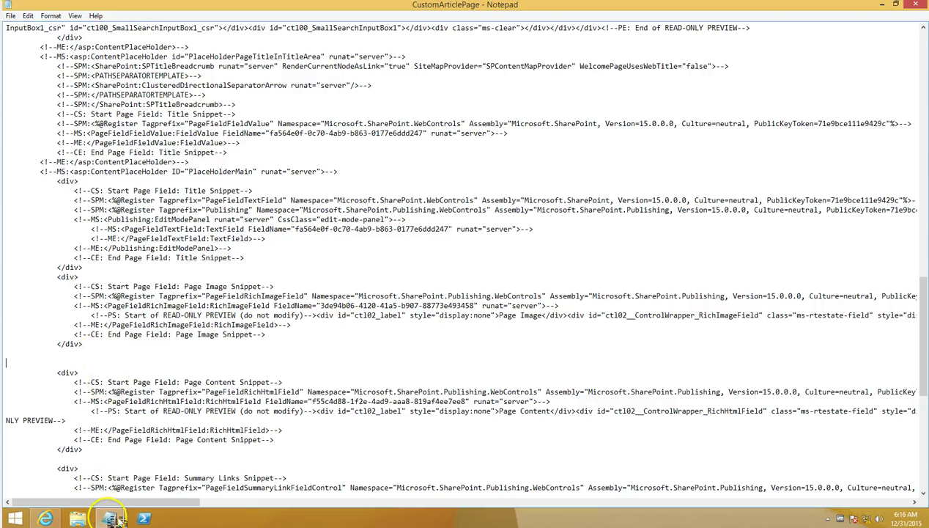
mouse_move(109, 519)
left_click(80, 460)
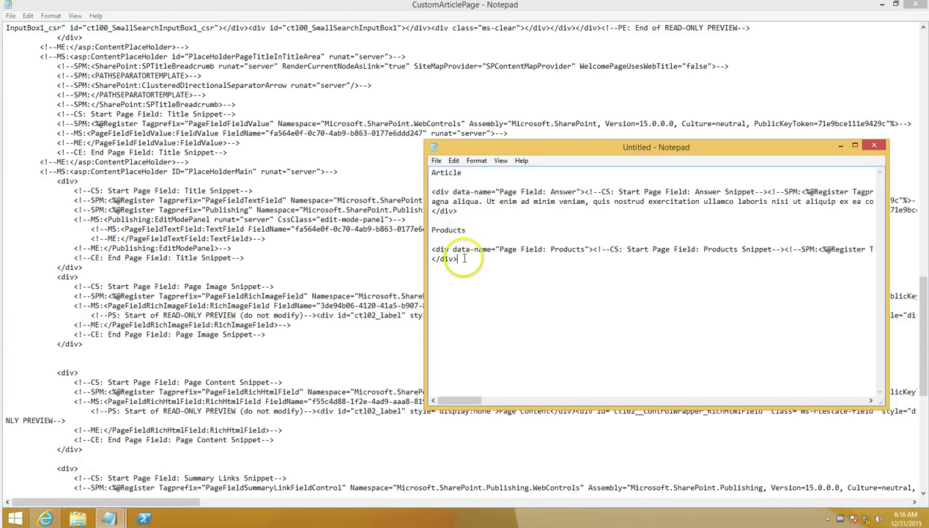
Copy the Products div from the notes and paste it on CustomArticlePage's blank line
left_click(434, 250, "shift")
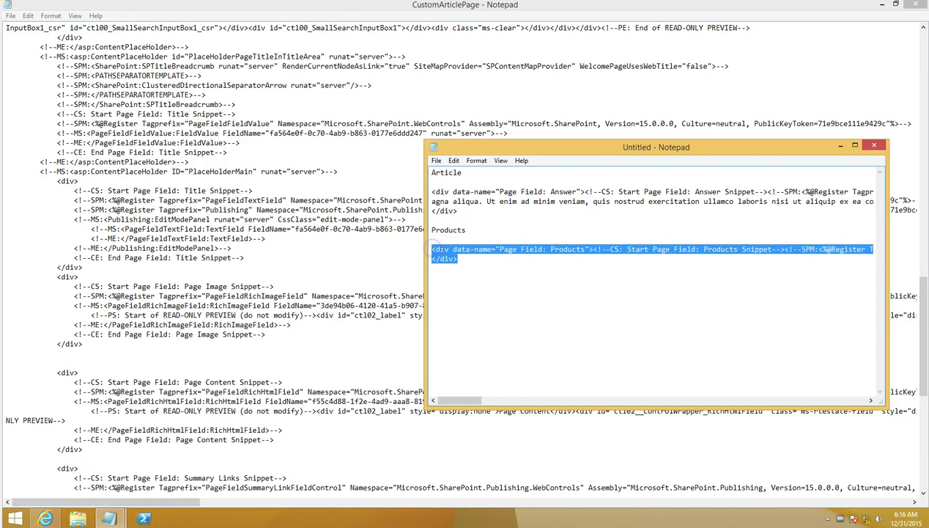
right_click(442, 250)
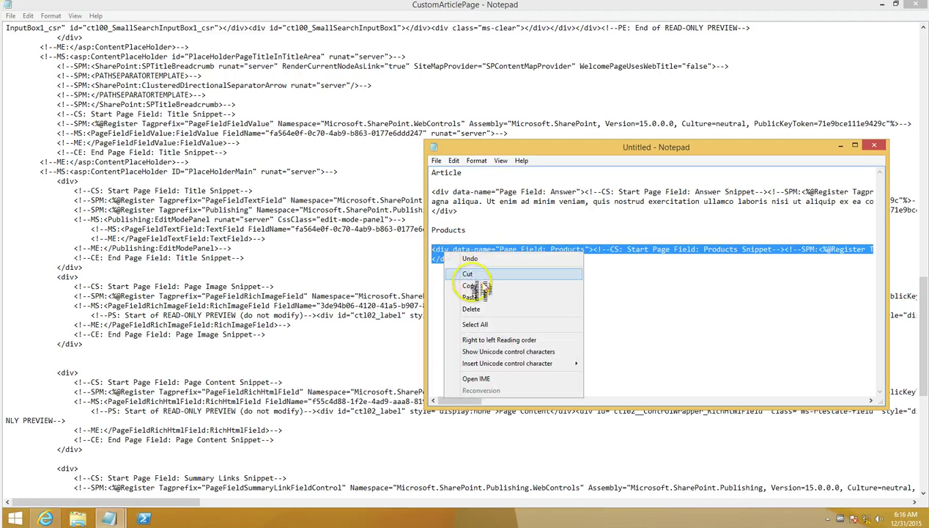
left_click(473, 285)
left_click(77, 353)
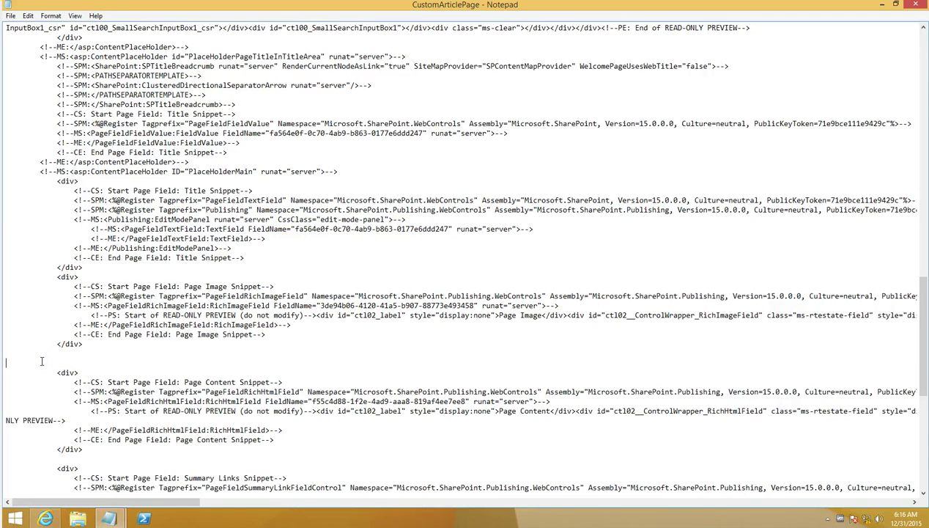
key("ctrl+v")
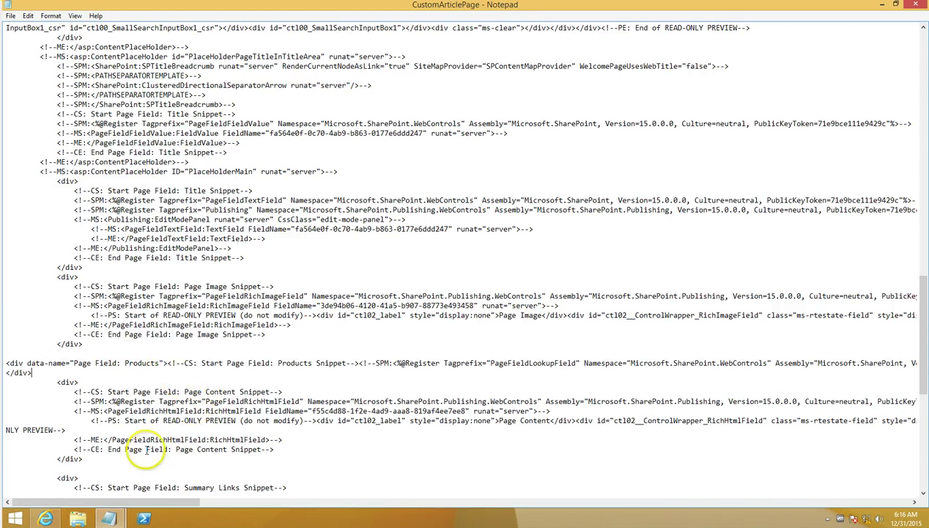
Copy the Answer snippet from the notes and paste it below the Page Content block
left_click(33, 468)
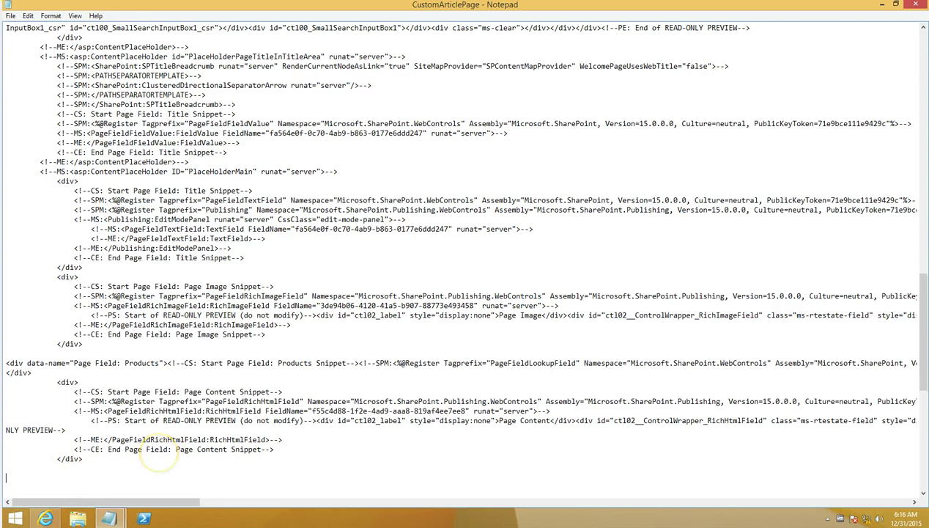
scroll(147, 447, "down", 1)
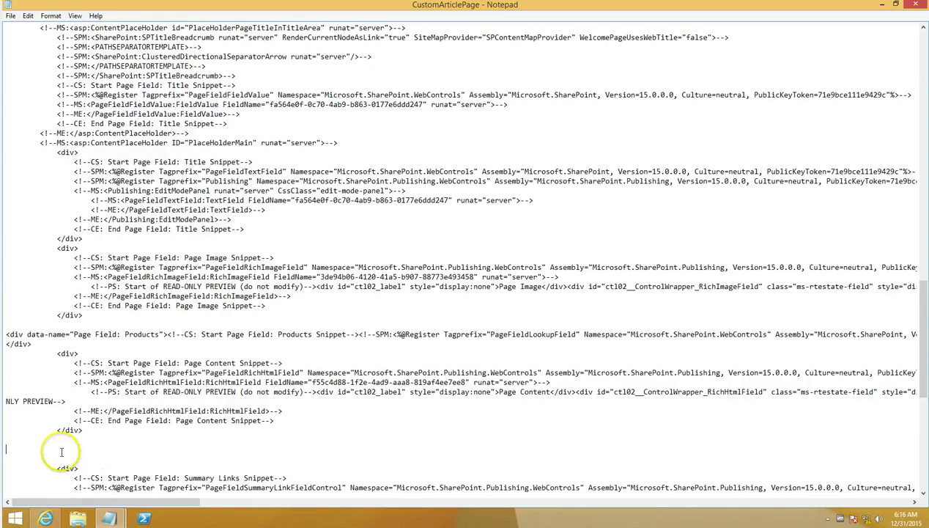
mouse_move(108, 518)
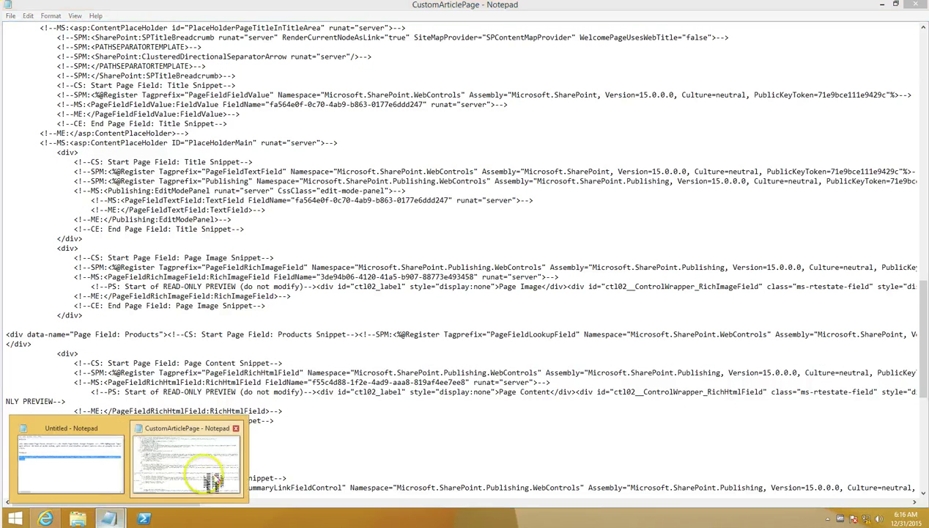
left_click(79, 464)
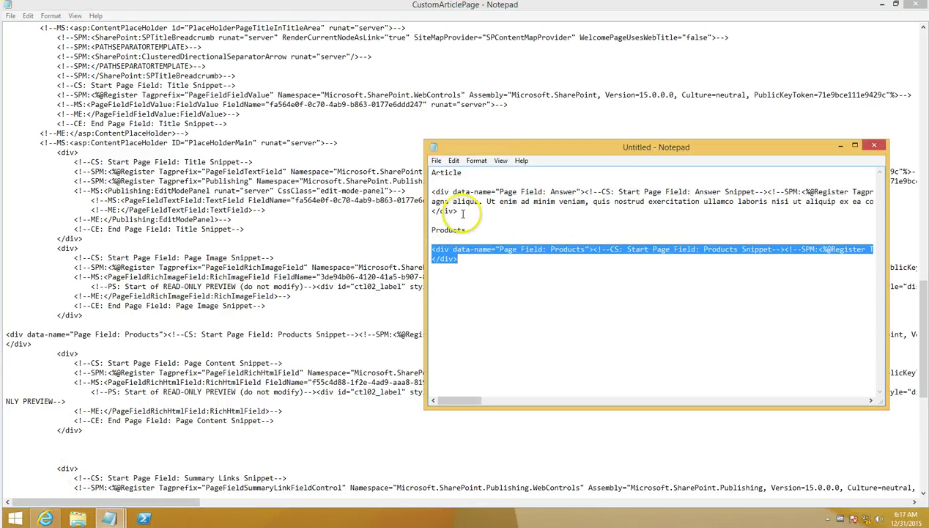
left_click_drag(463, 212, 431, 192)
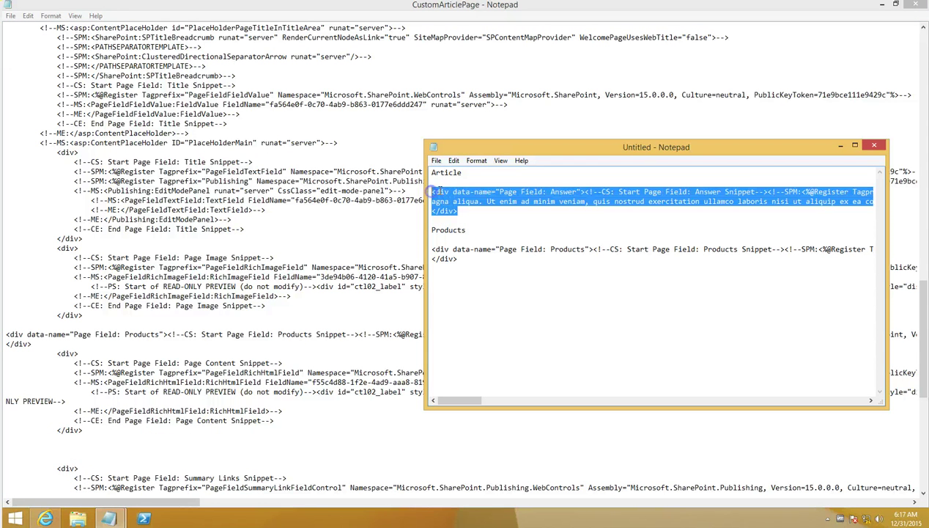
right_click(431, 183)
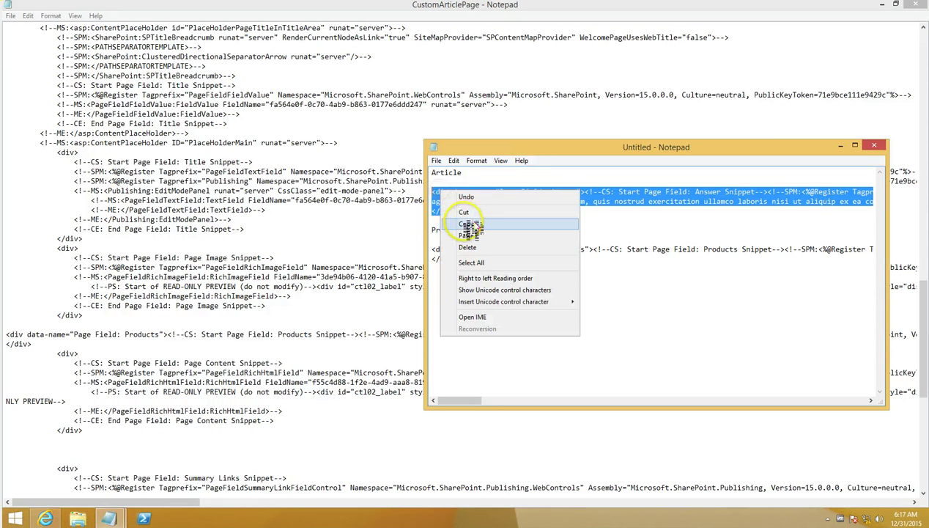
left_click(461, 220)
left_click(13, 444)
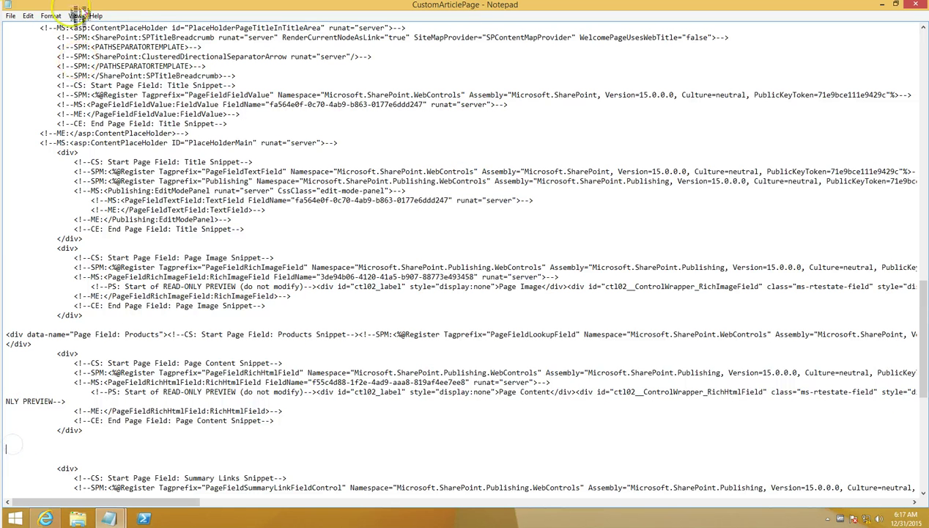
left_click(28, 15)
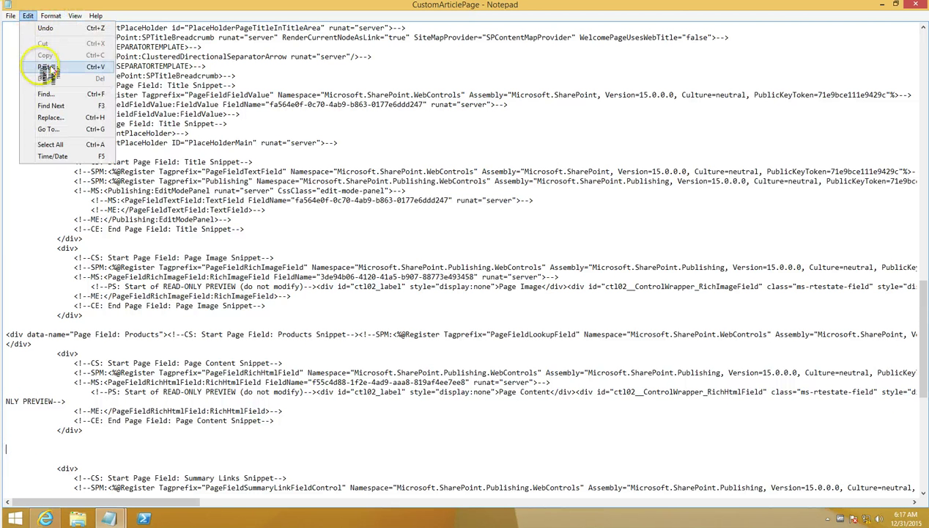
left_click(45, 67)
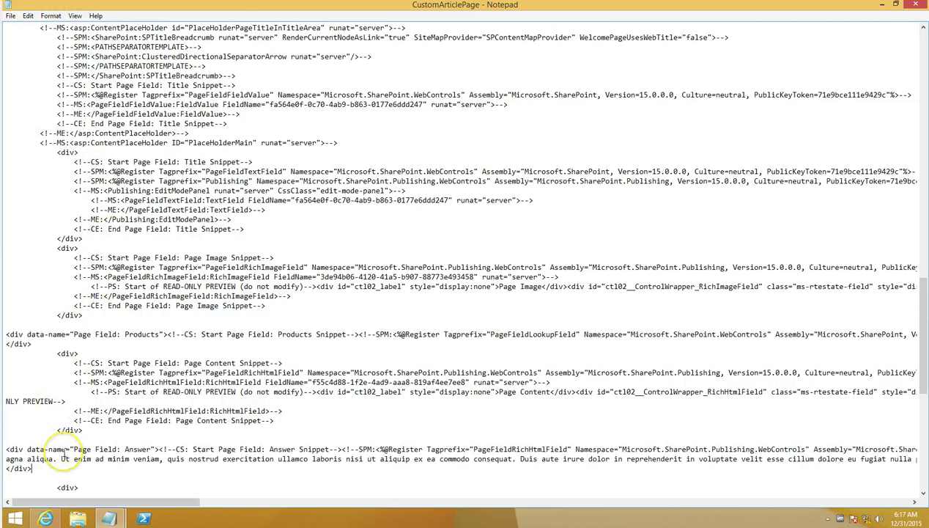
Save CustomArticlePage.html and close its Notepad window
scroll(58, 443, "down", 2)
scroll(11, 22, "up", 1)
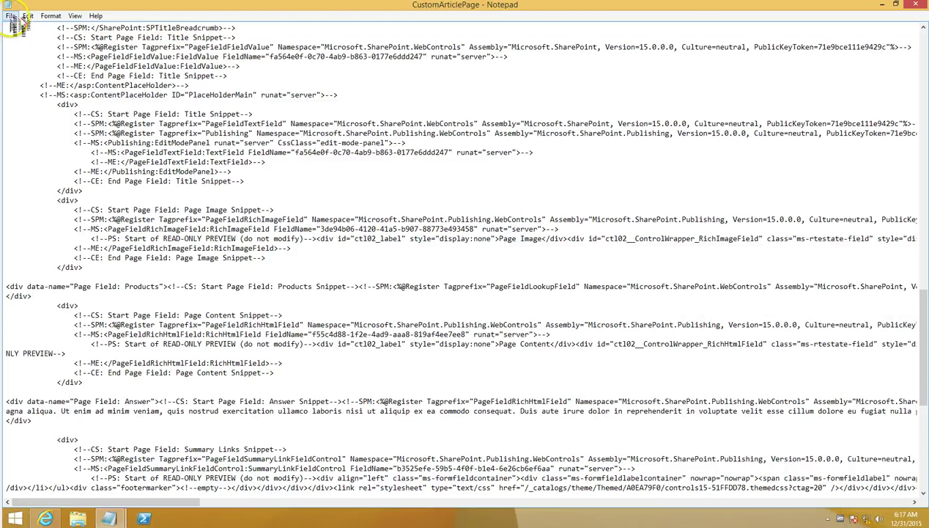
left_click(11, 16)
left_click(19, 53)
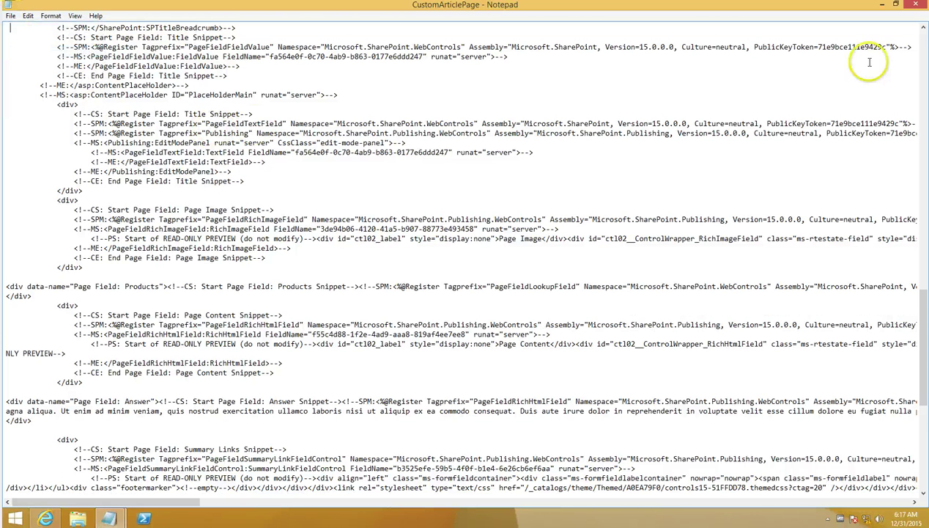
left_click(915, 4)
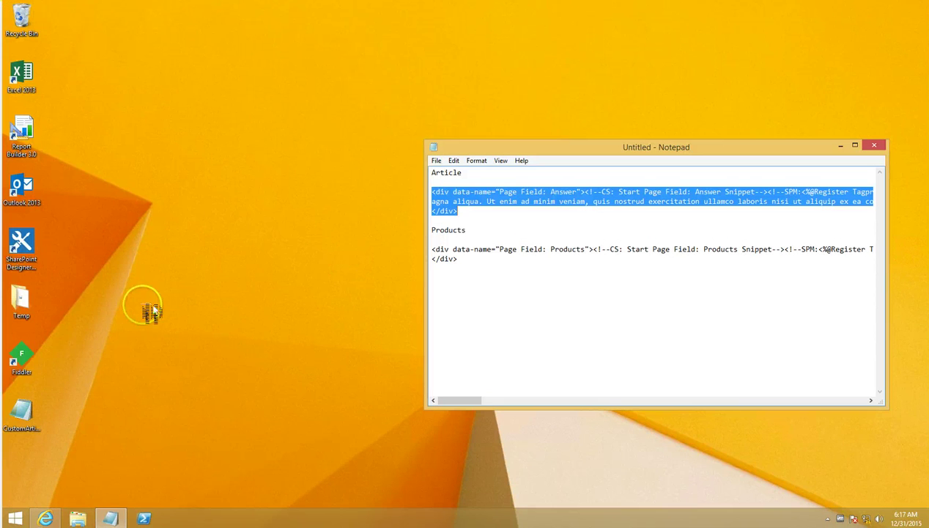
Upload the edited CustomArticlePage.html from the Desktop into the Master Page Gallery
left_click(46, 517)
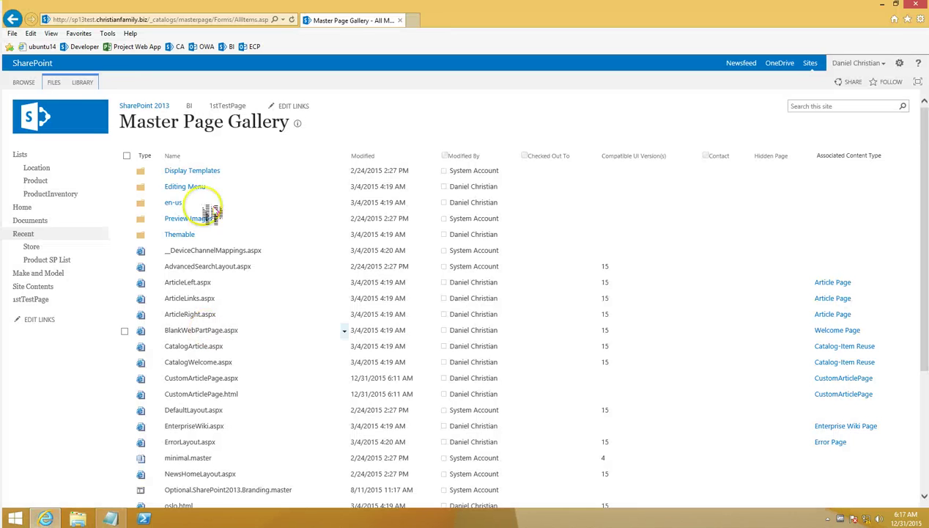
left_click(55, 83)
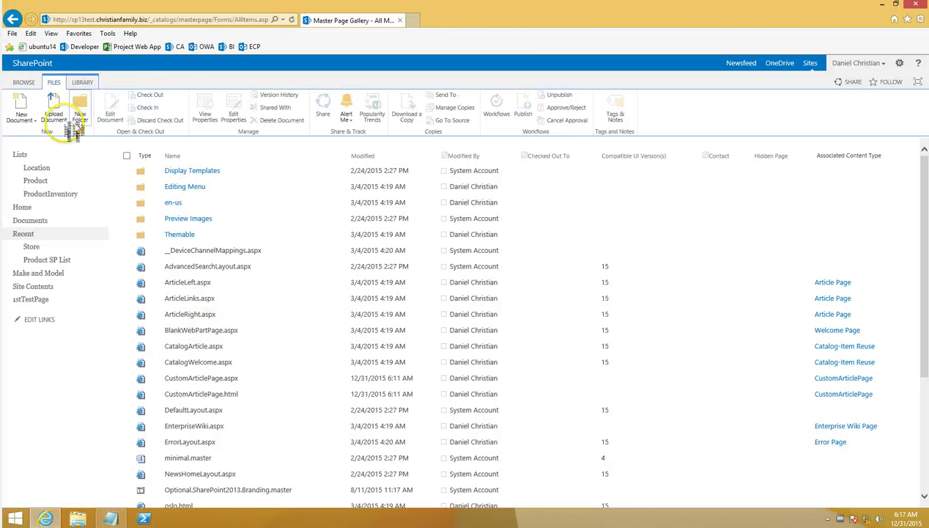
left_click(54, 117)
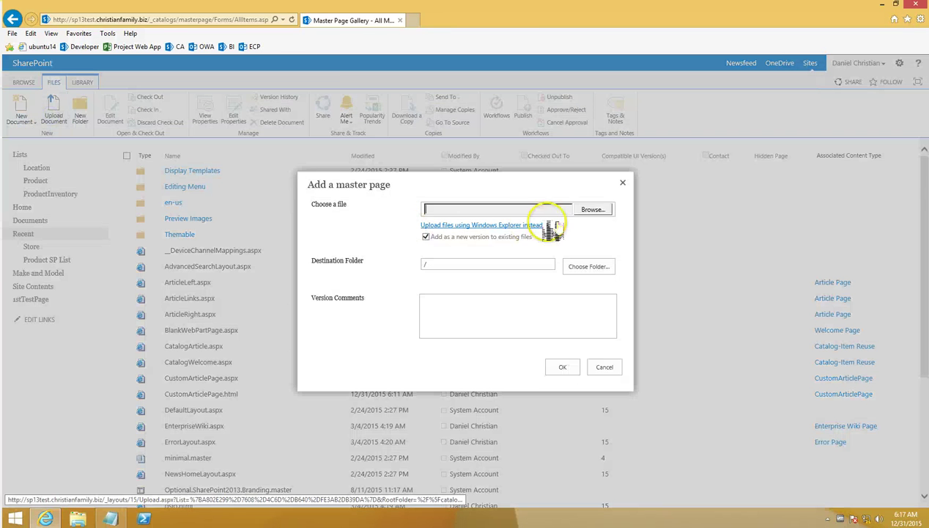
left_click(593, 211)
left_click(138, 84)
left_click(250, 235)
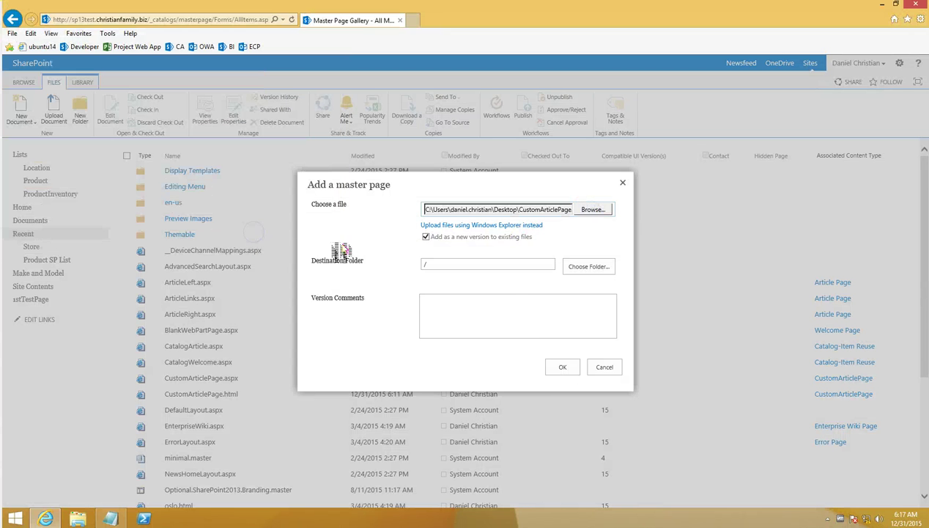
left_click(563, 367)
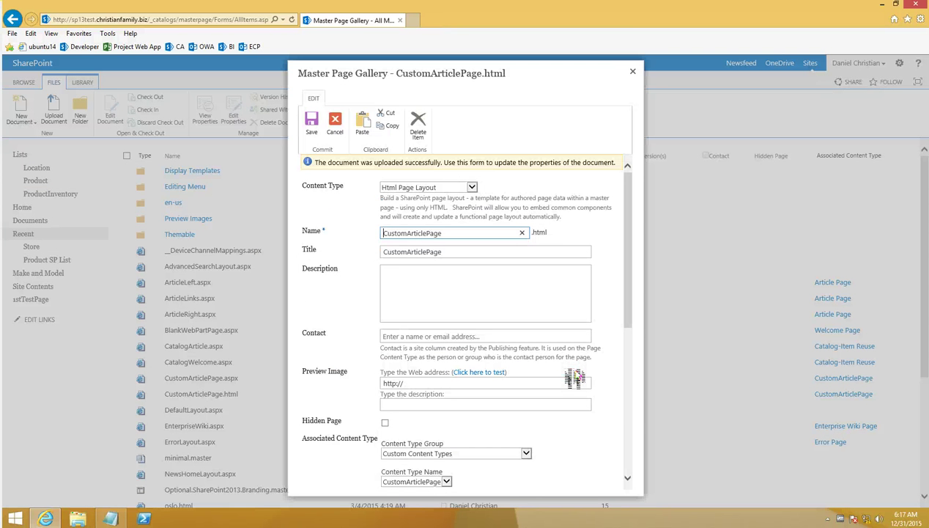
Save the uploaded CustomArticlePage file's properties form
left_click(630, 293)
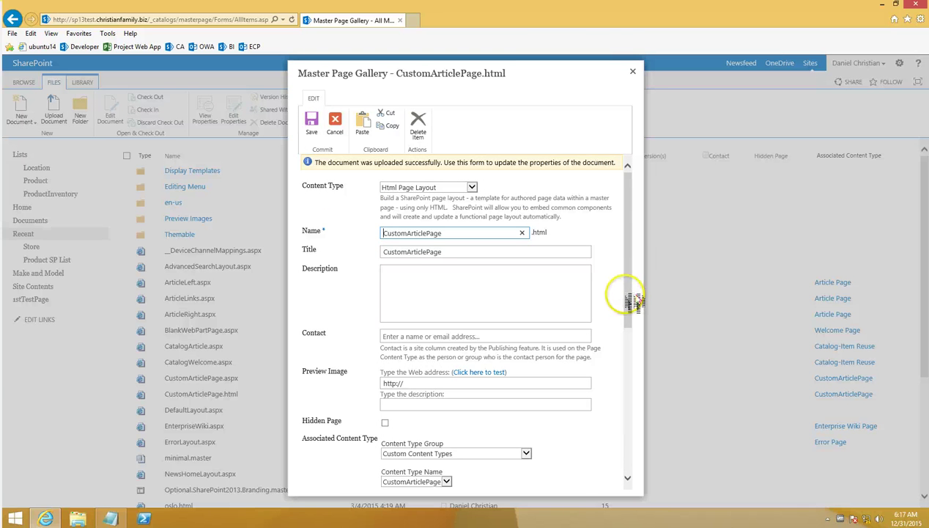
left_click_drag(630, 299, 623, 316)
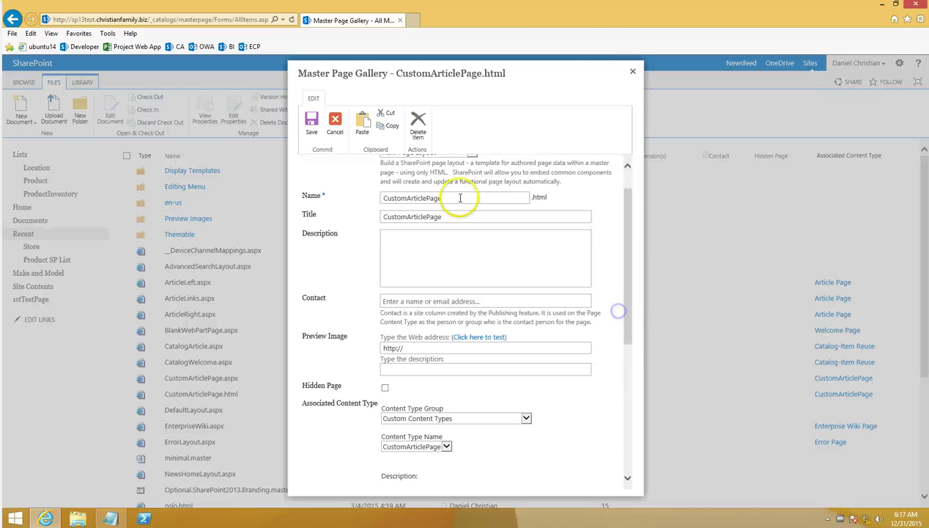
left_click(320, 140)
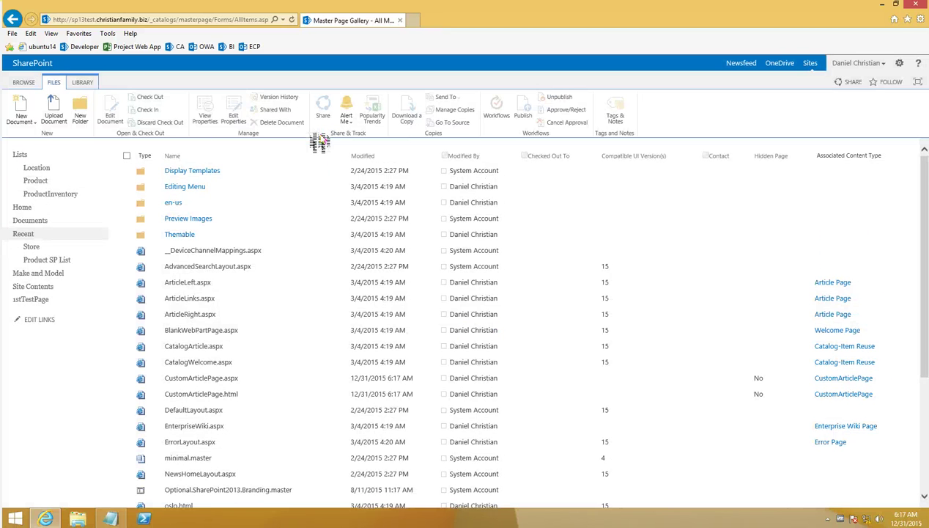
left_click(57, 410)
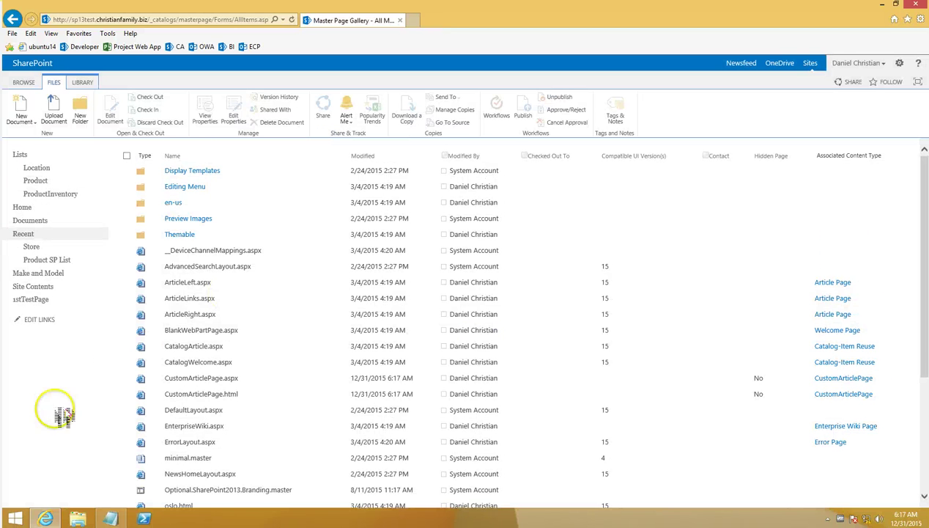
scroll(58, 416, "down", 3)
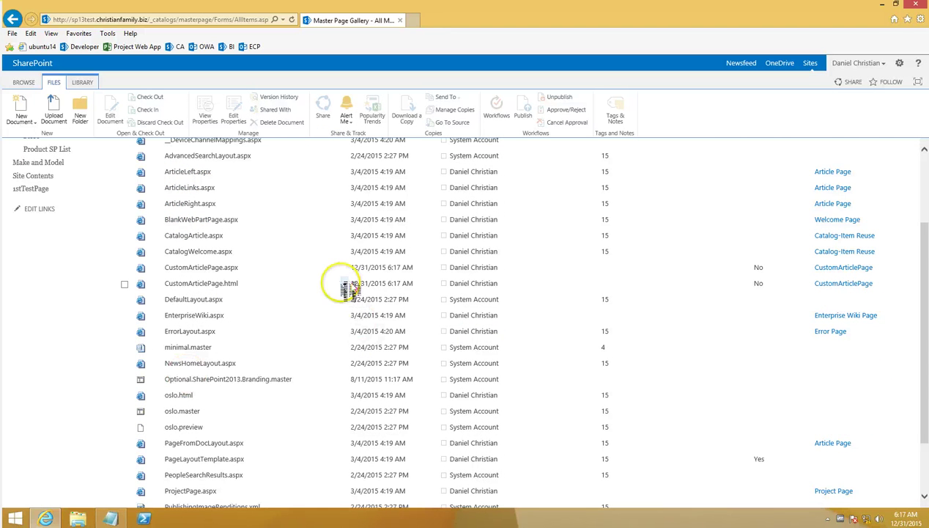
left_click(345, 285)
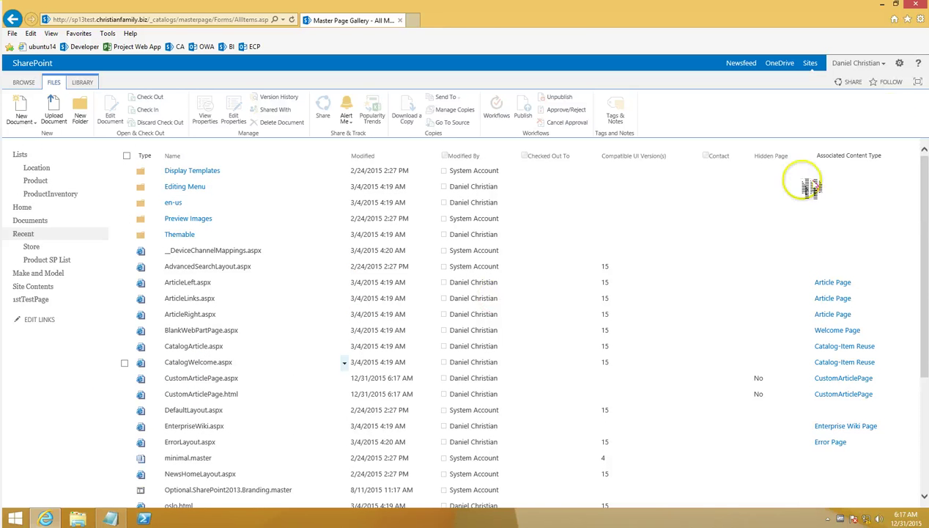
Check CustomArticlePage's conversion status under Design Manager's Edit Page Layouts
left_click(903, 64)
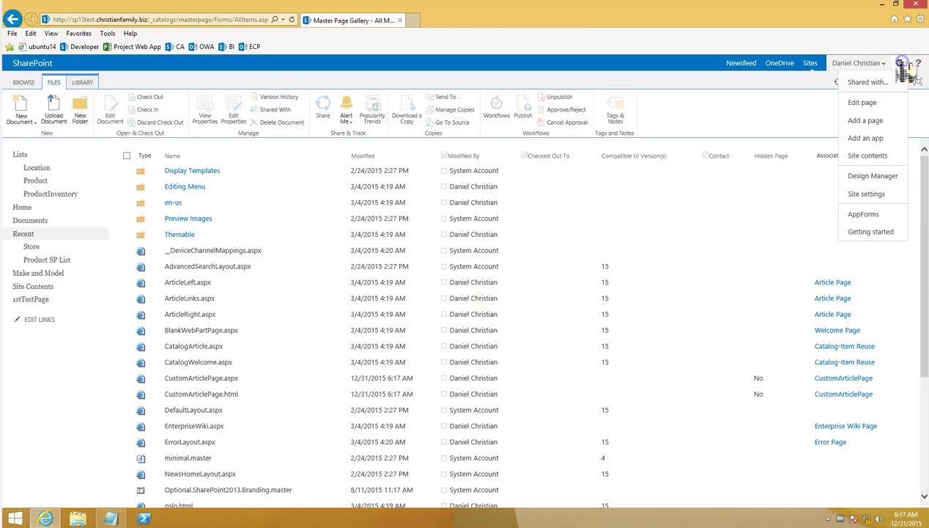
left_click(873, 175)
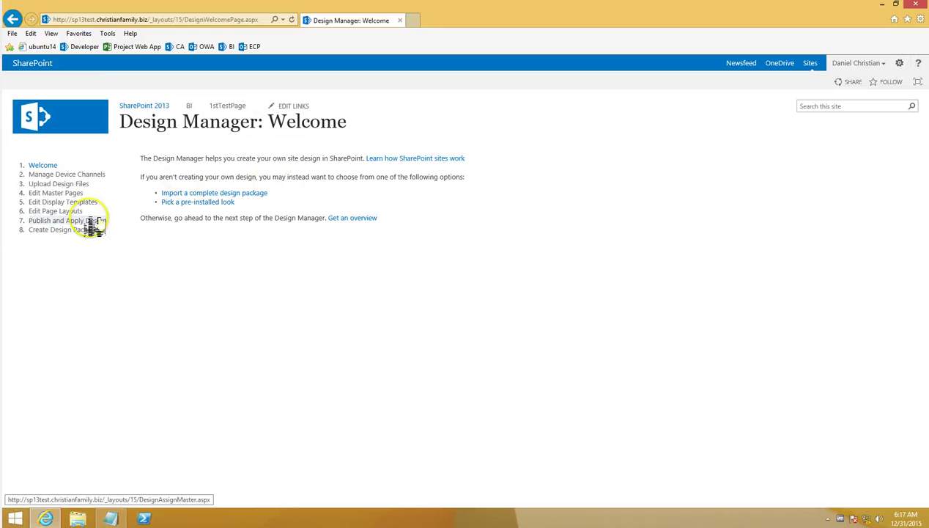
left_click(62, 213)
left_click(240, 283)
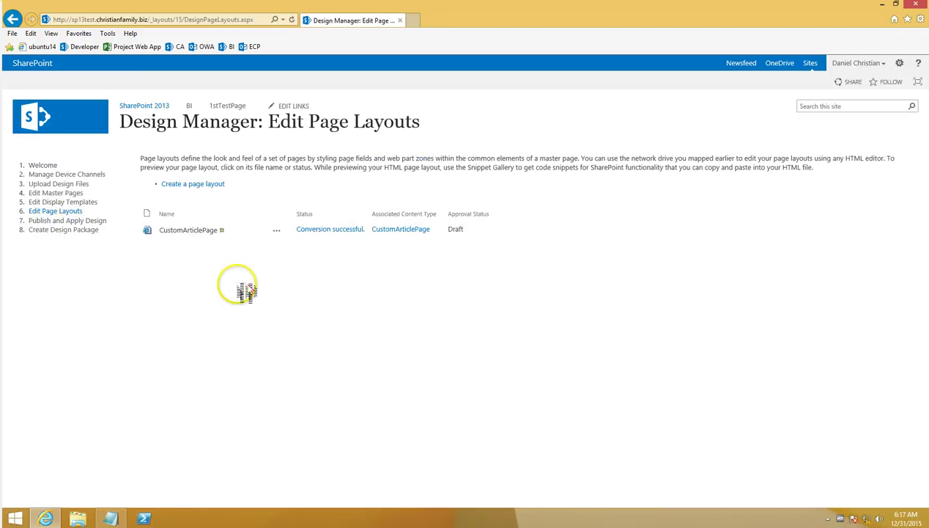
left_click(327, 236)
Publish CustomArticlePage.html as a major version so it becomes Approved
left_click(276, 231)
left_click(371, 274)
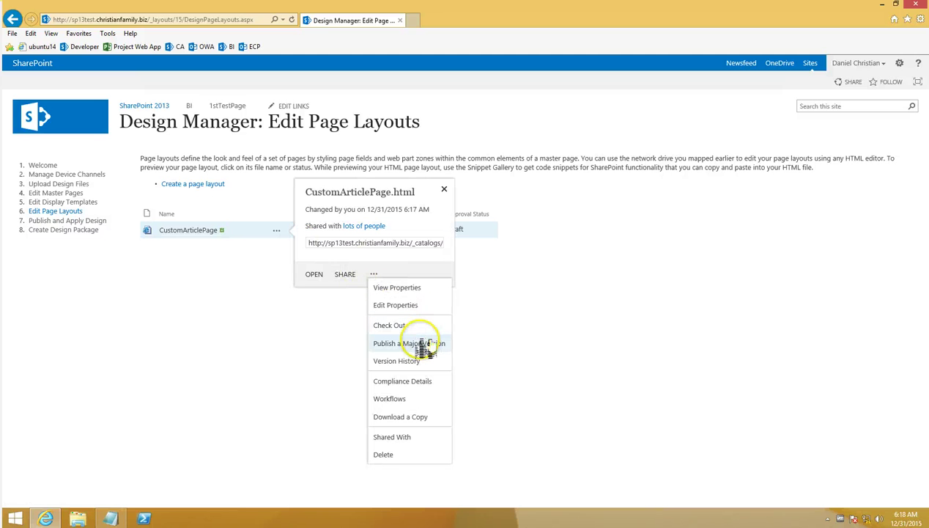
left_click(423, 344)
left_click(553, 337)
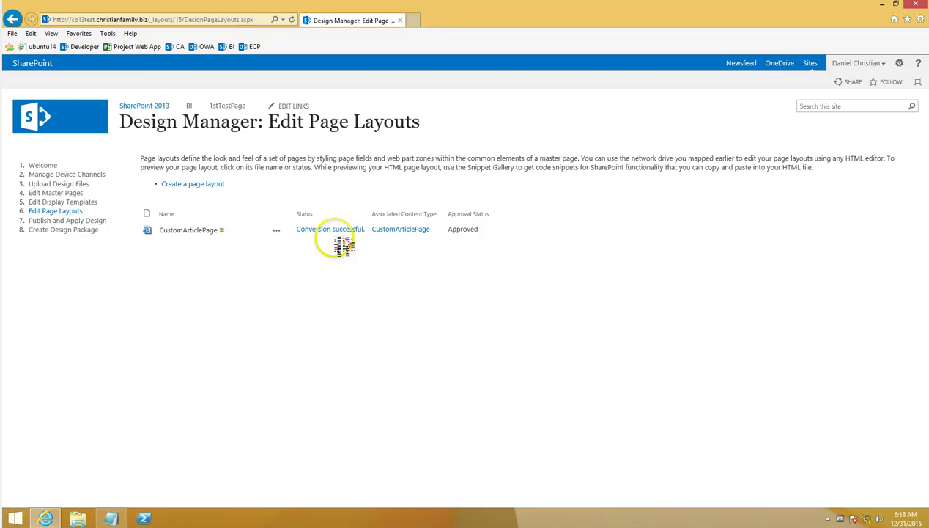
left_click(899, 65)
Open 1stTestPage from Site Contents' Pages library and switch it into edit mode
left_click(869, 153)
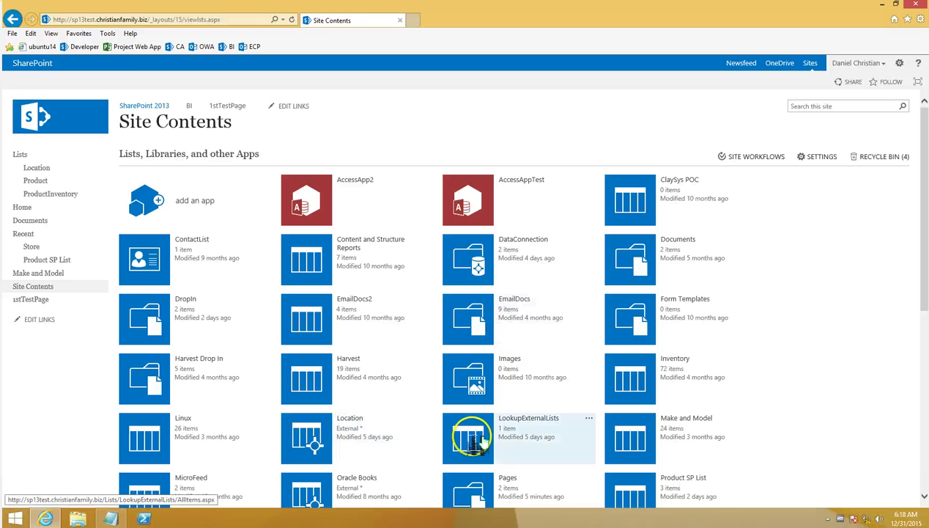
left_click(470, 487)
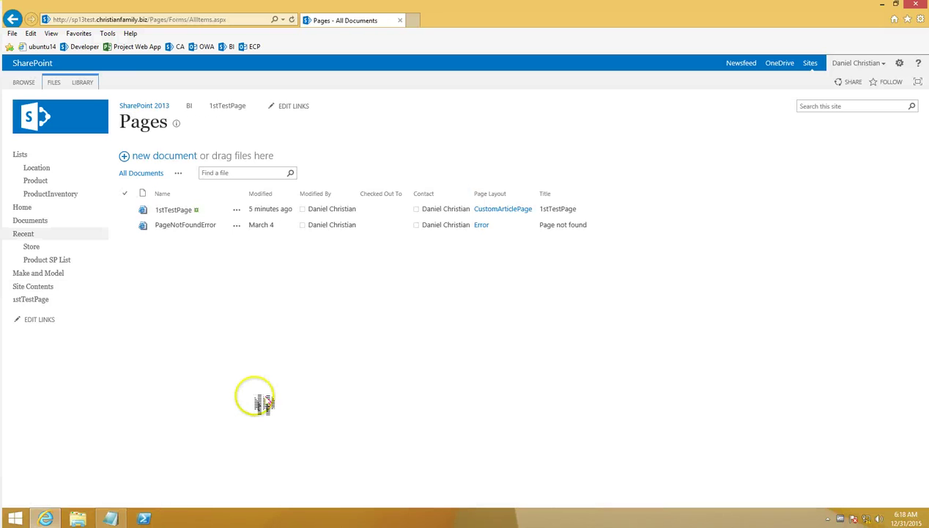
left_click(174, 211)
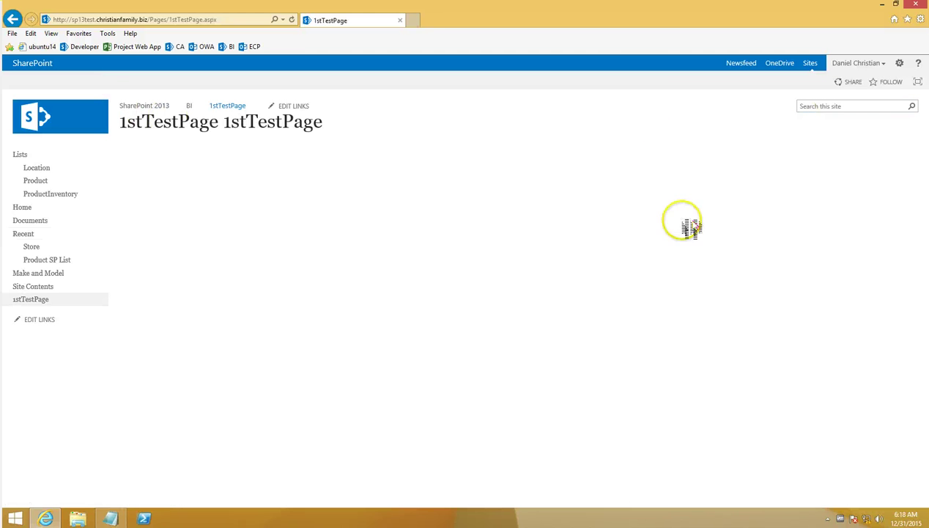
left_click(902, 66)
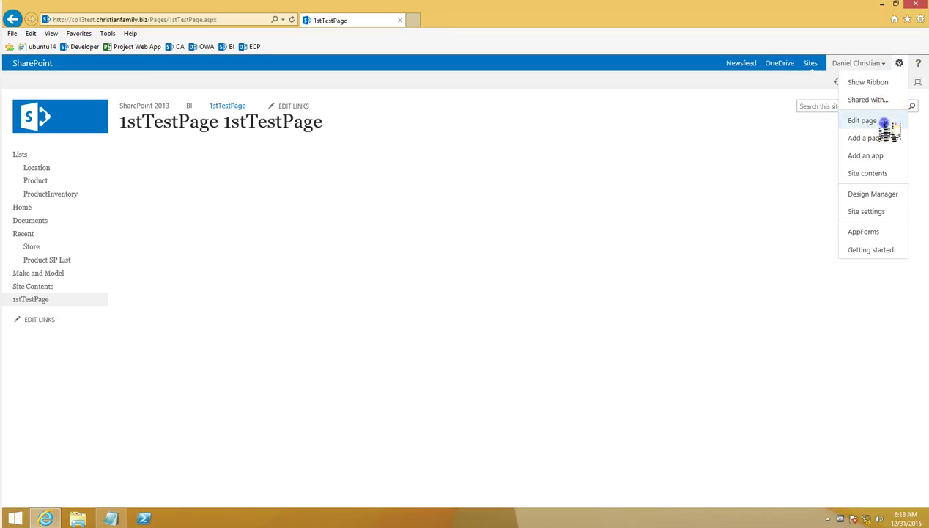
left_click(885, 121)
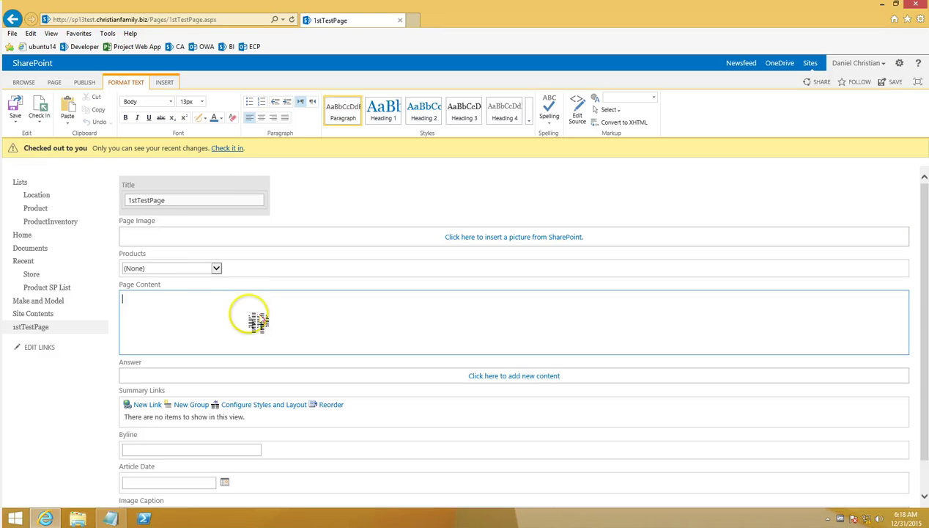
Open the Products list and the Answer field on 1stTestPage, leaving both unchanged
left_click(220, 271)
left_click(95, 415)
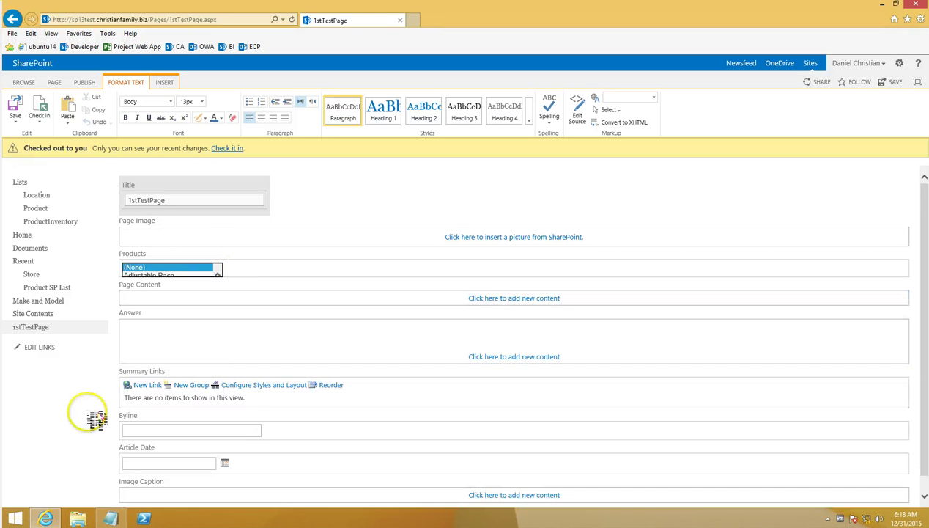
left_click(158, 339)
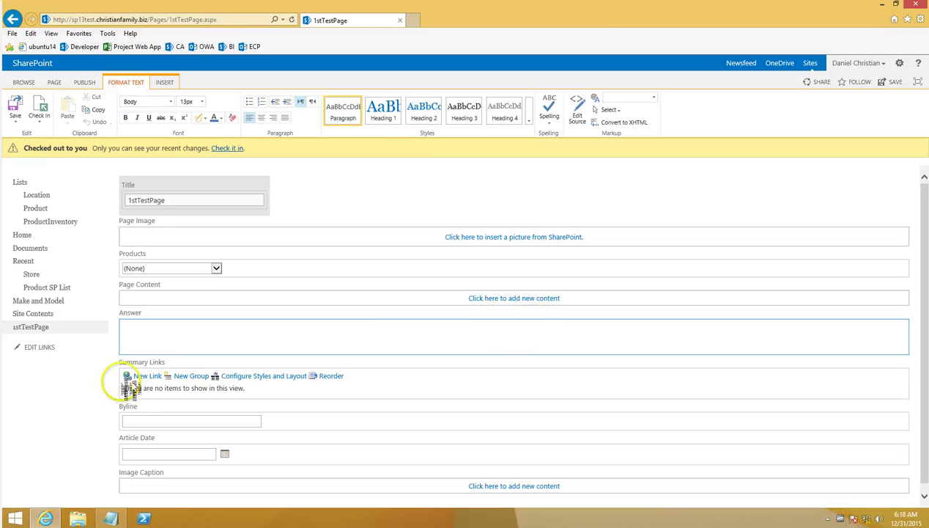
left_click(86, 398)
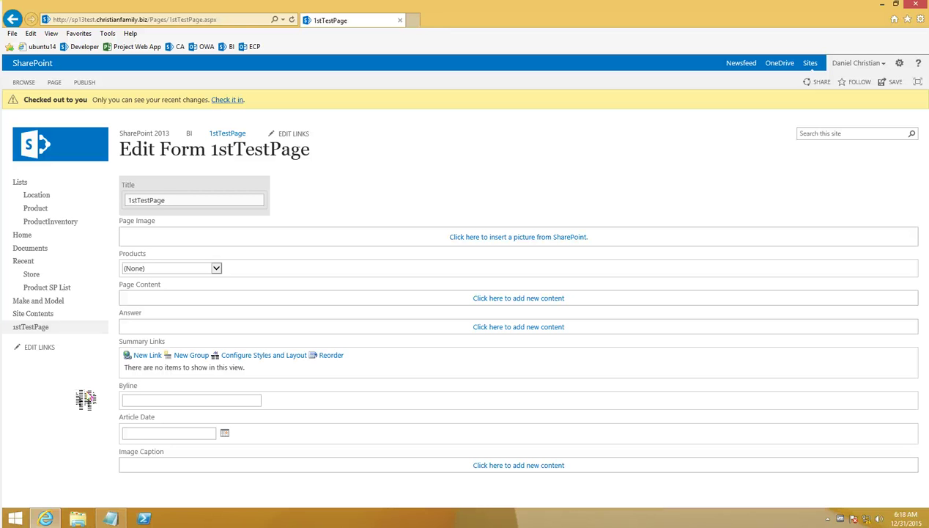
Exit 1stTestPage's edit mode without saving, then minimize Internet Explorer to reveal Notepad
left_click(94, 84)
left_click(17, 121)
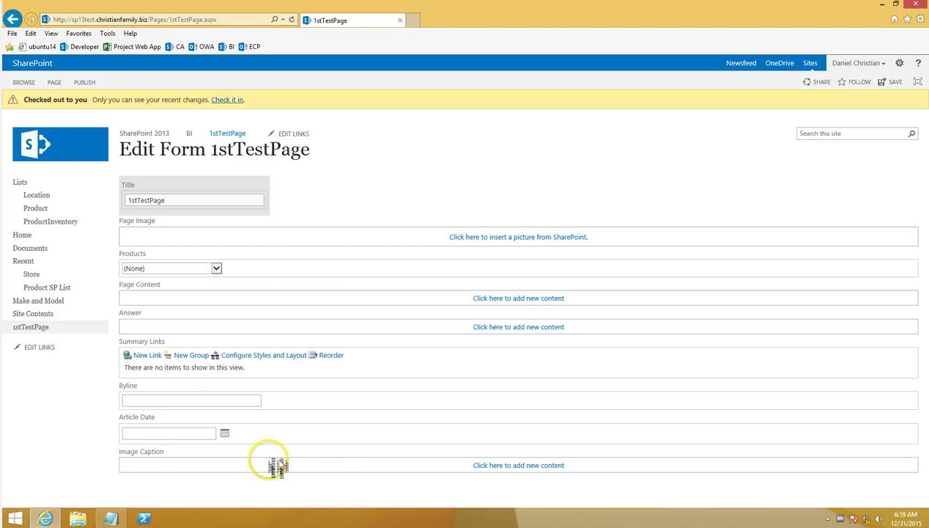
left_click(55, 83)
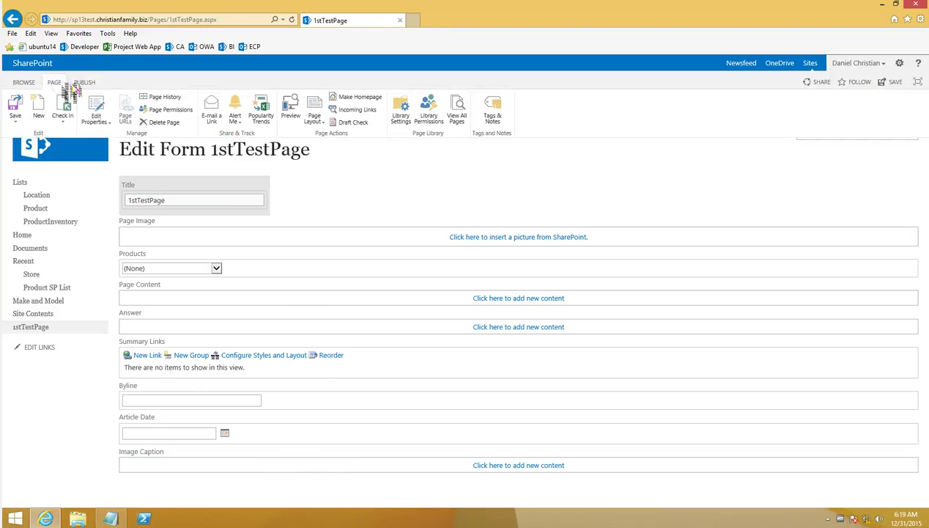
left_click(71, 128)
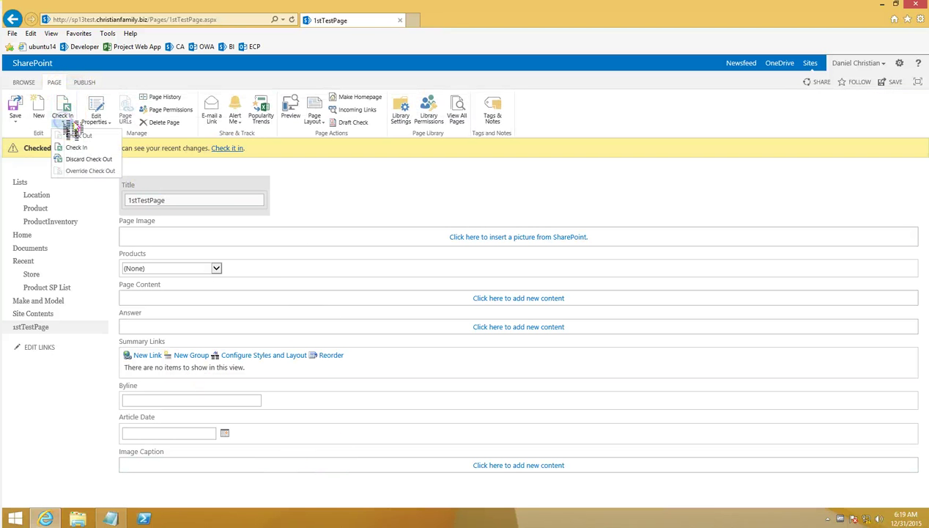
left_click(87, 170)
left_click(517, 298)
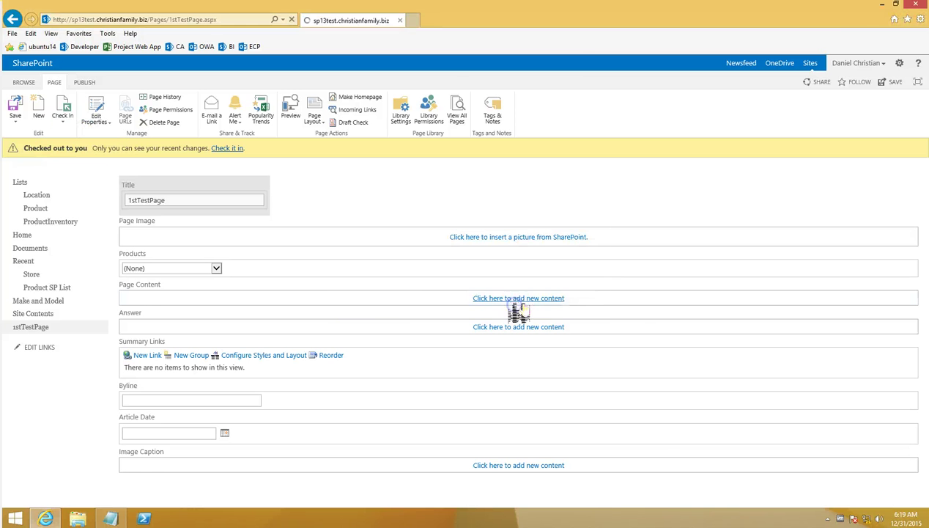
left_click(883, 6)
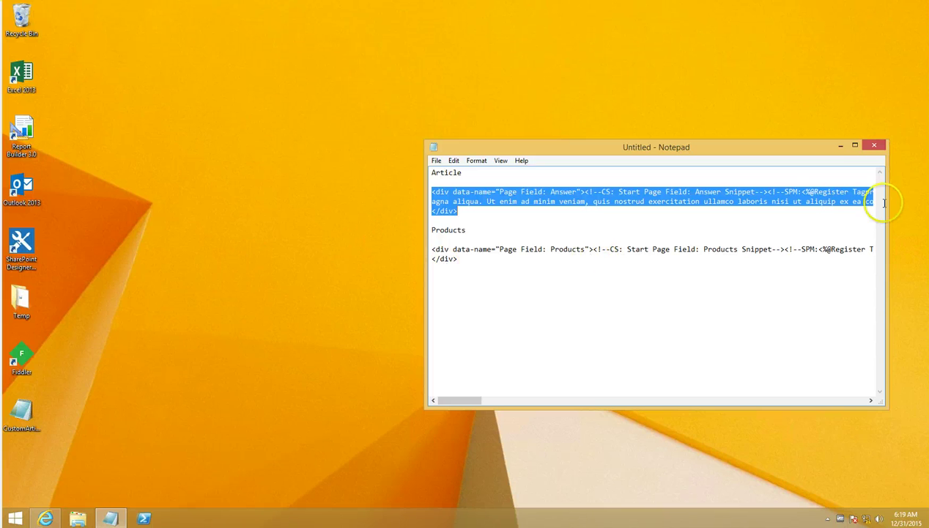
Discard the untitled snippet notes and open CustomArticlePage maximized, scrolled down to the page fields
left_click(877, 146)
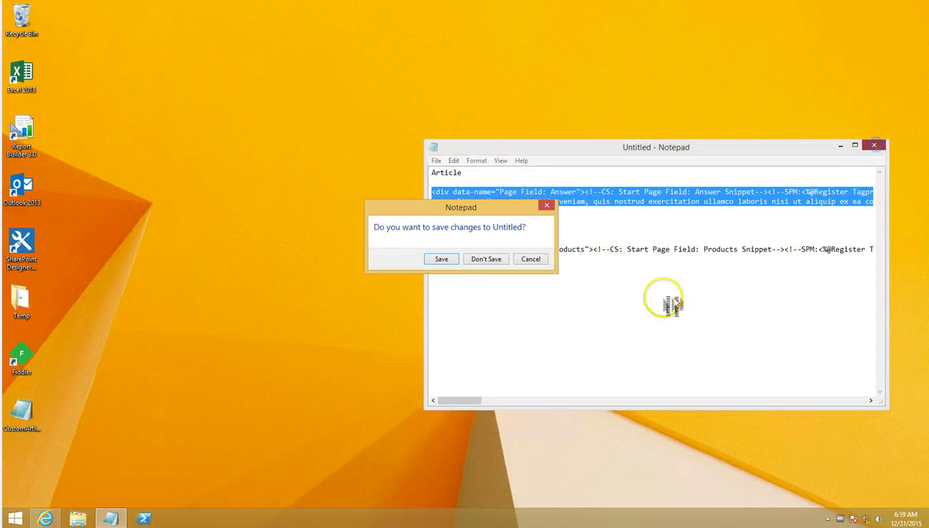
left_click(490, 259)
double_click(29, 421)
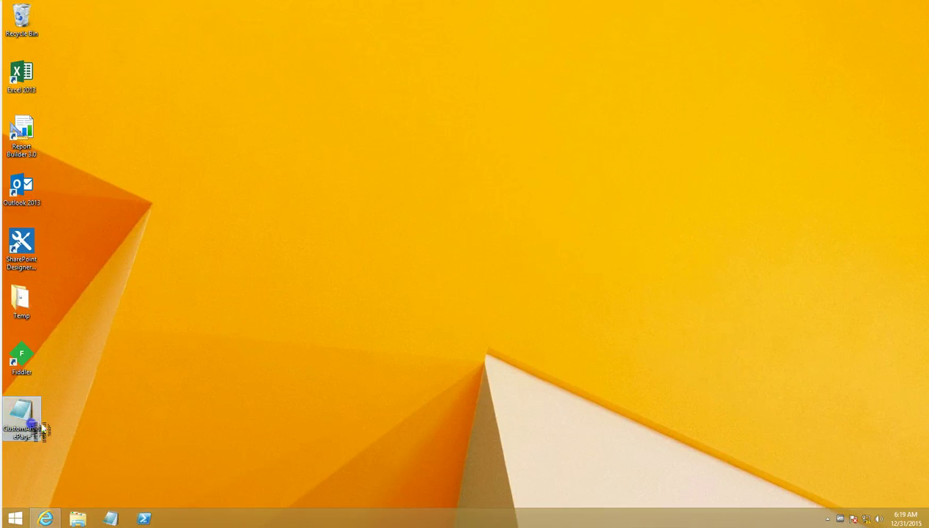
left_click(855, 145)
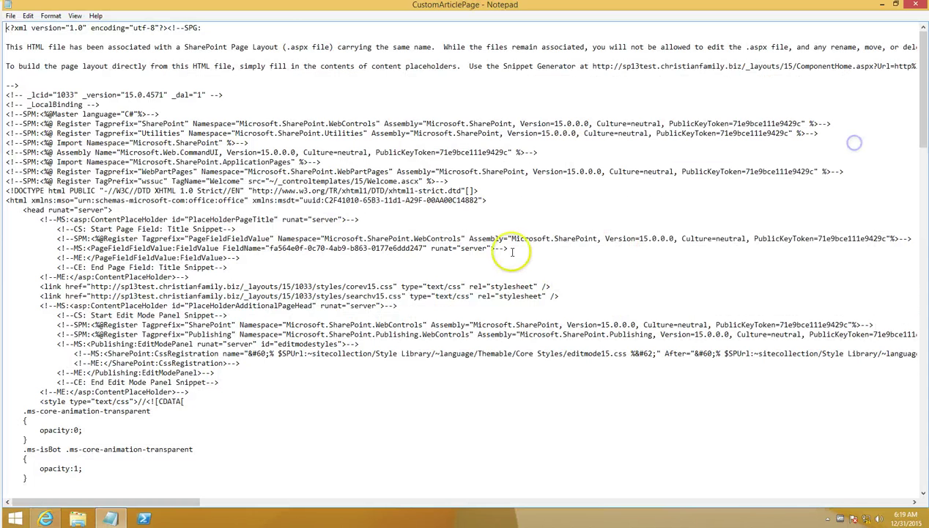
scroll(320, 339, "down", 12)
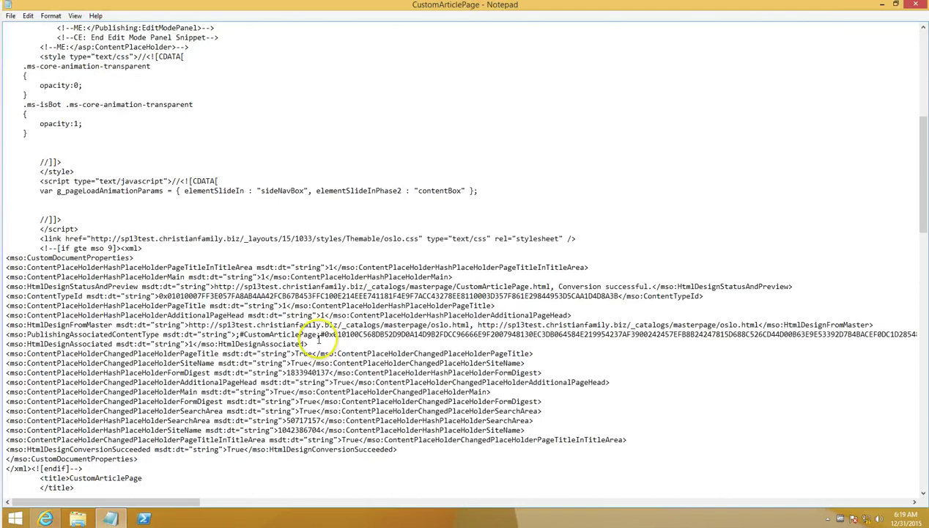
scroll(320, 339, "down", 14)
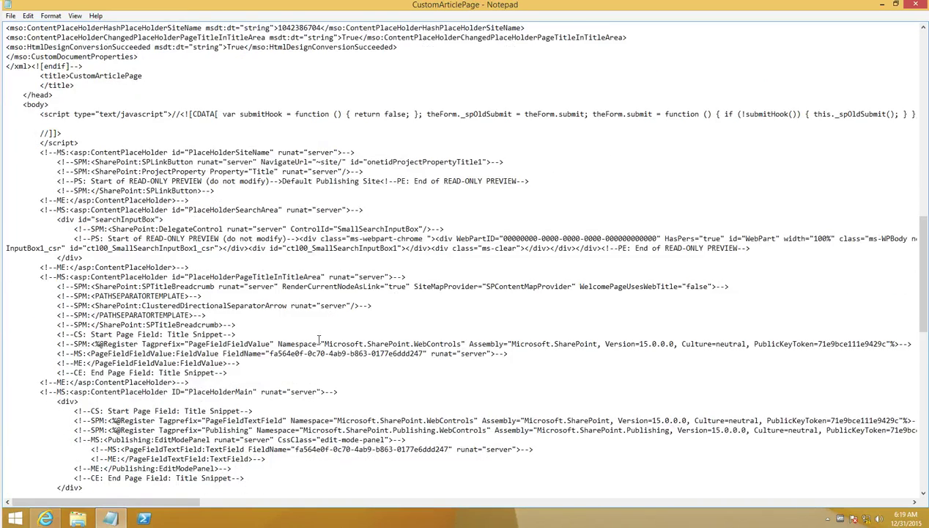
scroll(319, 339, "down", 1)
scroll(319, 338, "down", 3)
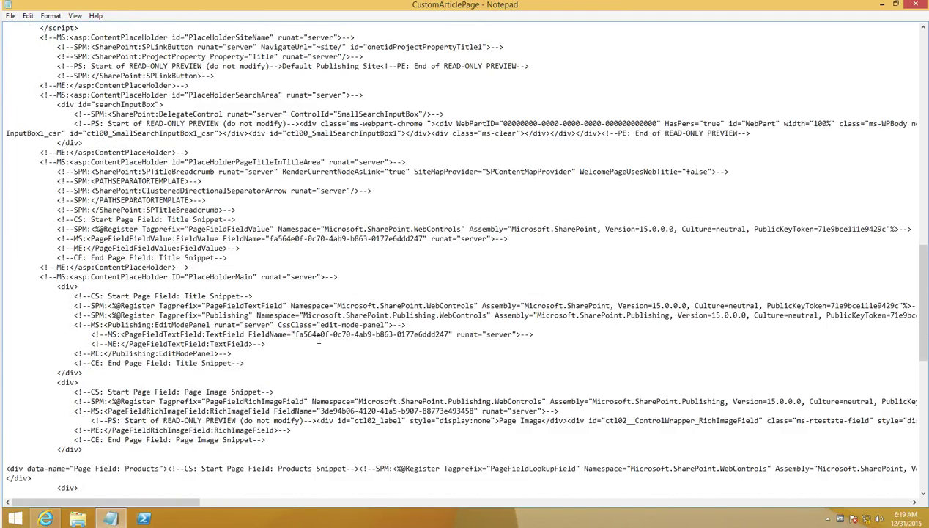
scroll(319, 339, "down", 3)
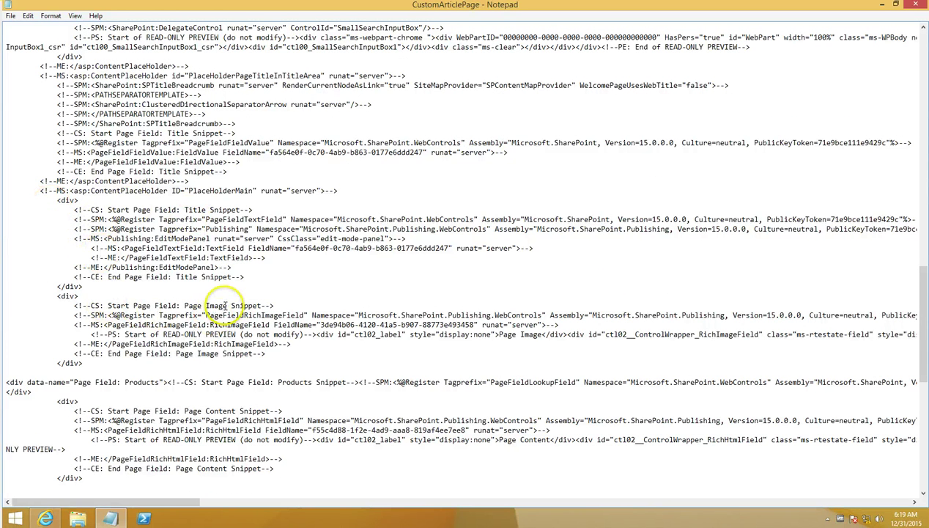
Delete the Page Image Snippet block below the Title snippet in CustomArticlePage
left_click(82, 285)
key("Return")
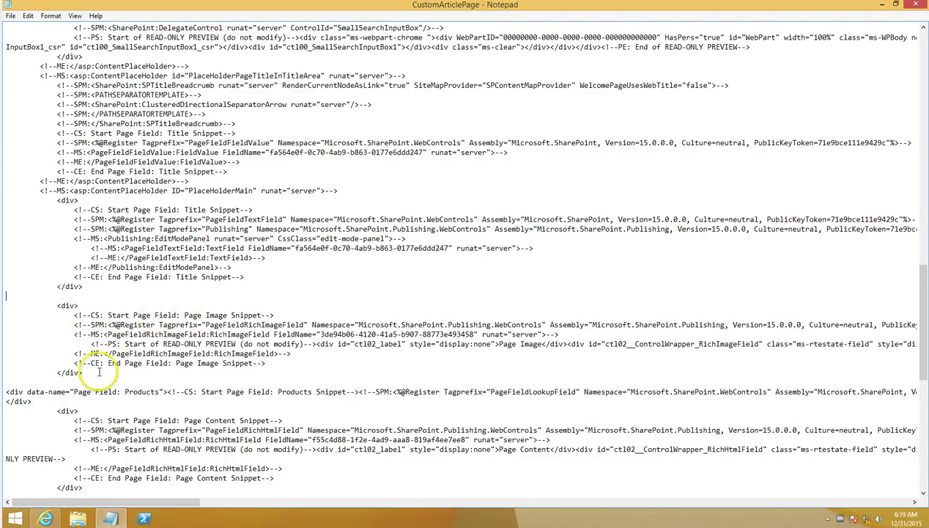
left_click_drag(84, 371, 6, 305)
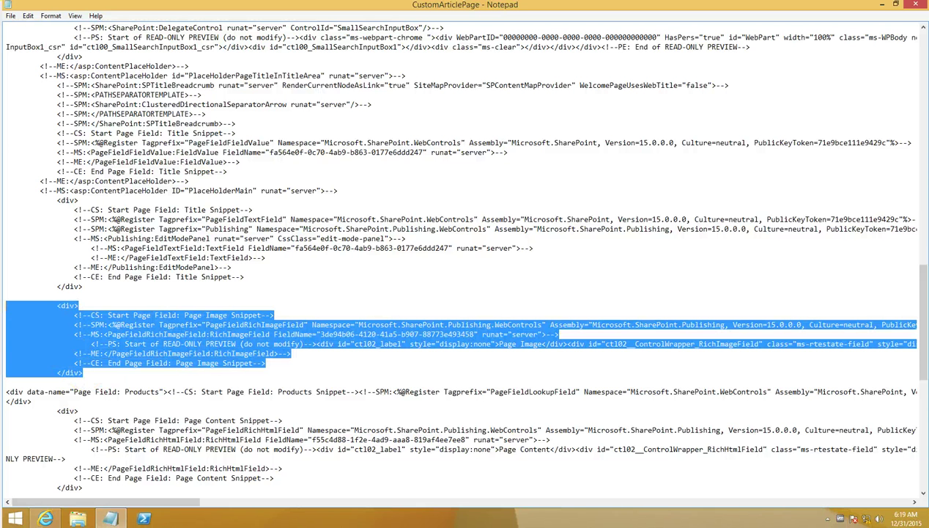
key("BackSpace")
key("BackSpace")
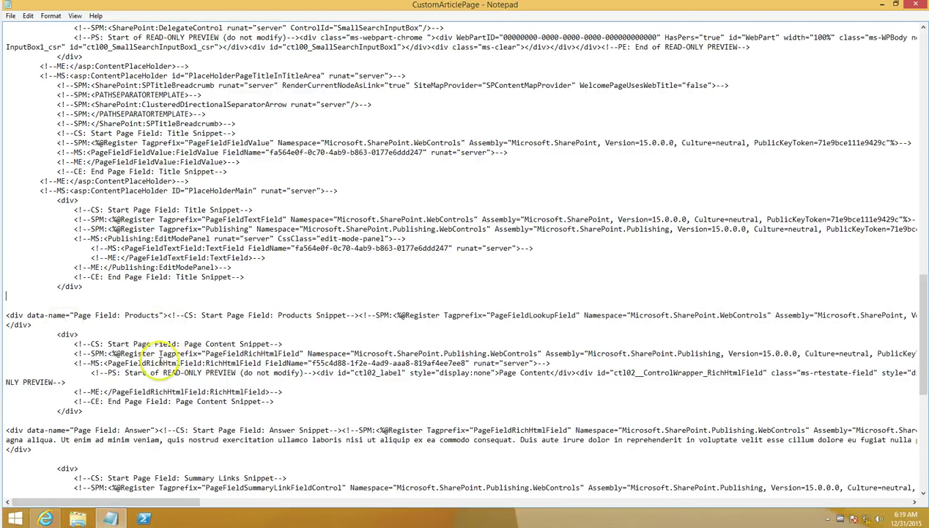
Delete the Summary Links Snippet block from the layout
scroll(152, 411, "down", 1)
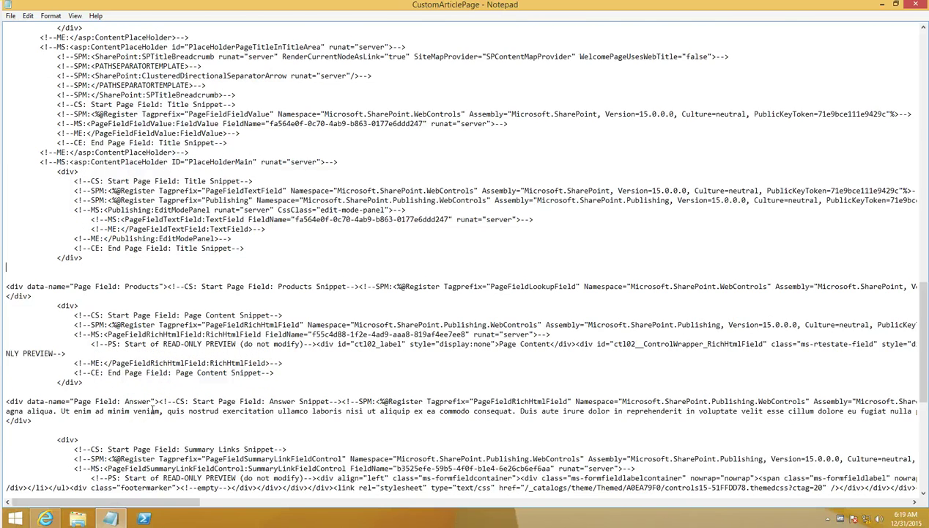
scroll(152, 410, "down", 3)
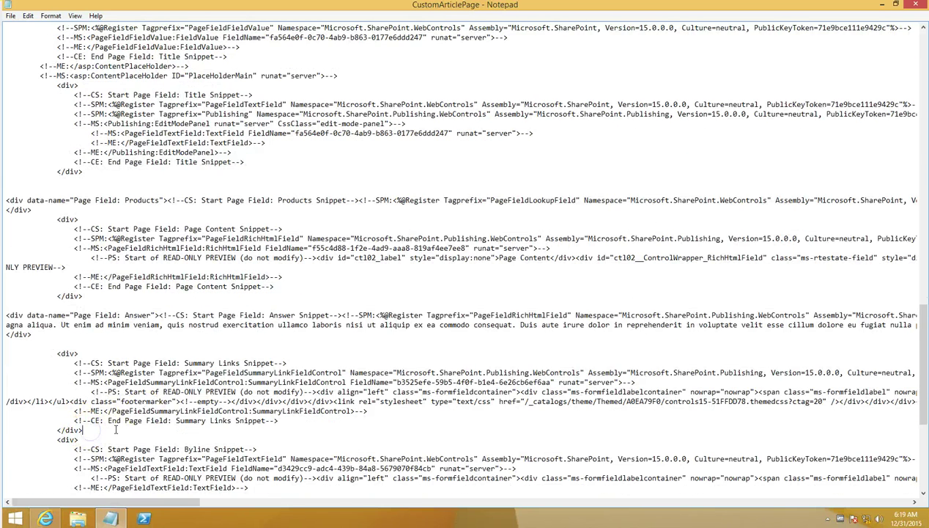
key("Return")
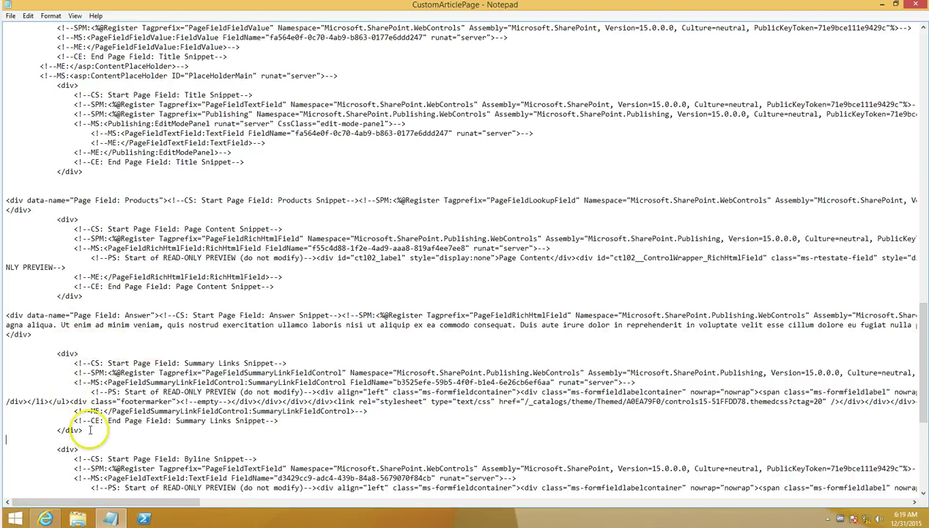
left_click_drag(90, 435, 7, 352)
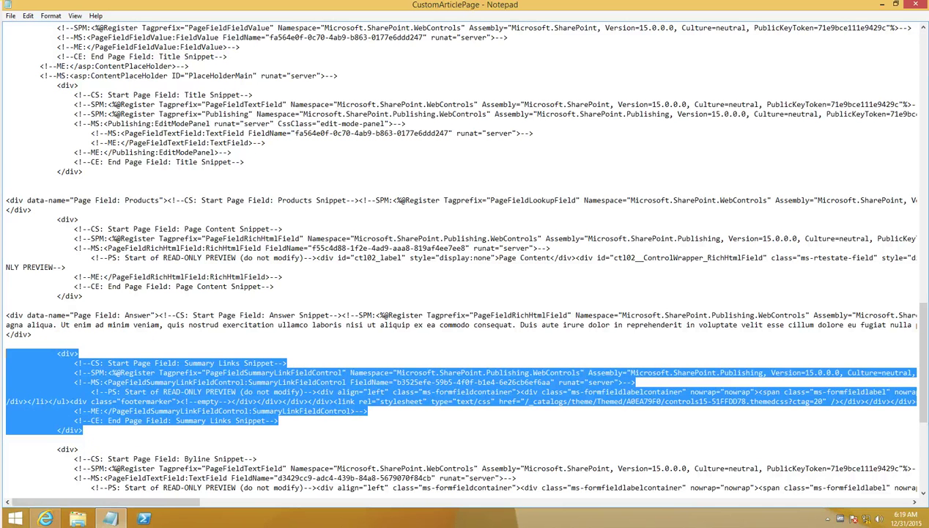
key("BackSpace")
key("BackSpace")
key("BackSpace")
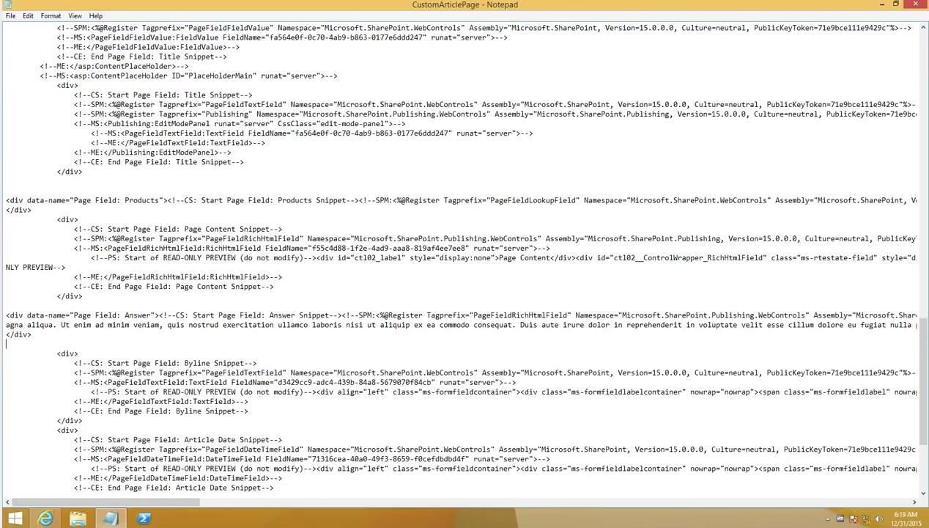
Delete the Image Caption snippet block below the Article Date block
scroll(103, 415, "down", 4)
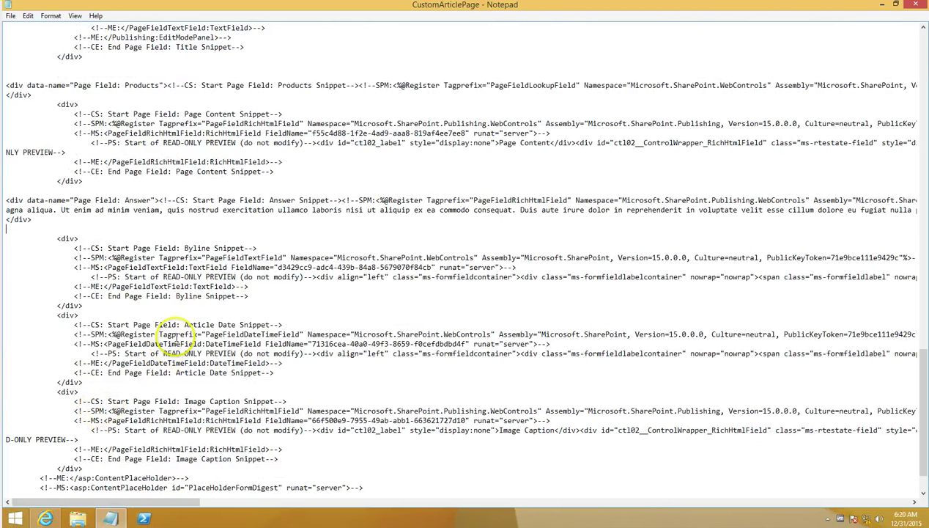
scroll(205, 398, "down", 1)
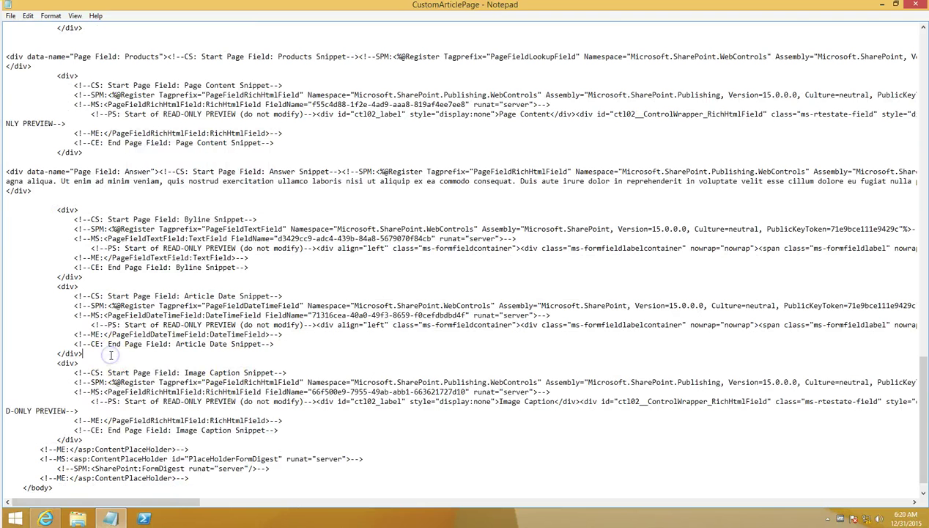
key("Return")
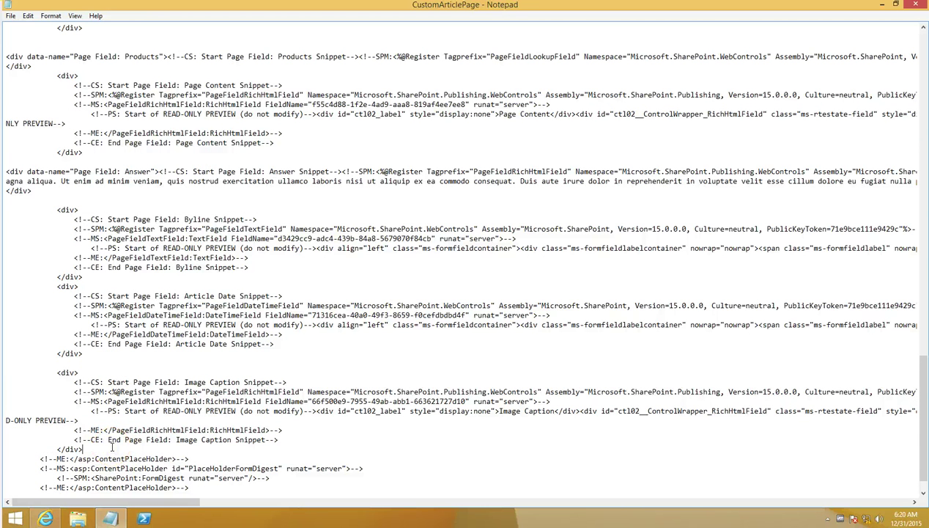
key("Return")
left_click_drag(83, 449, 7, 372)
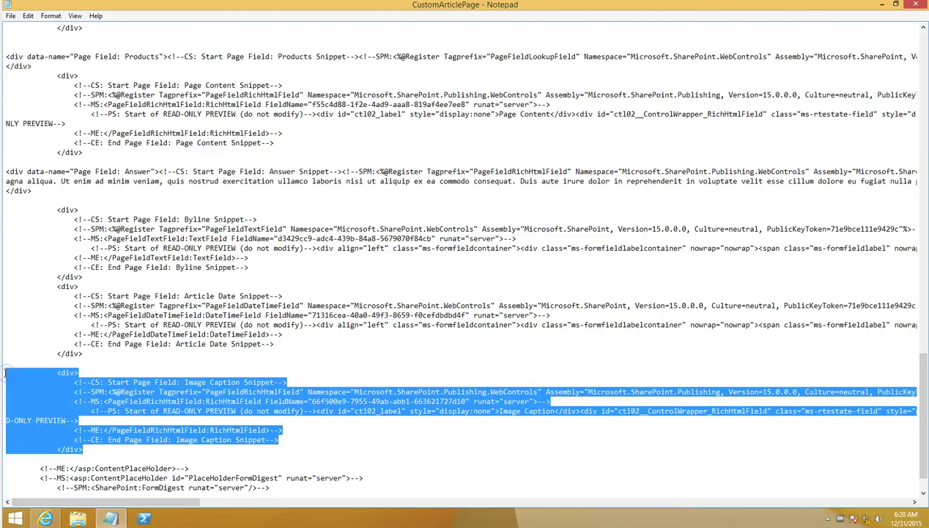
key("Delete")
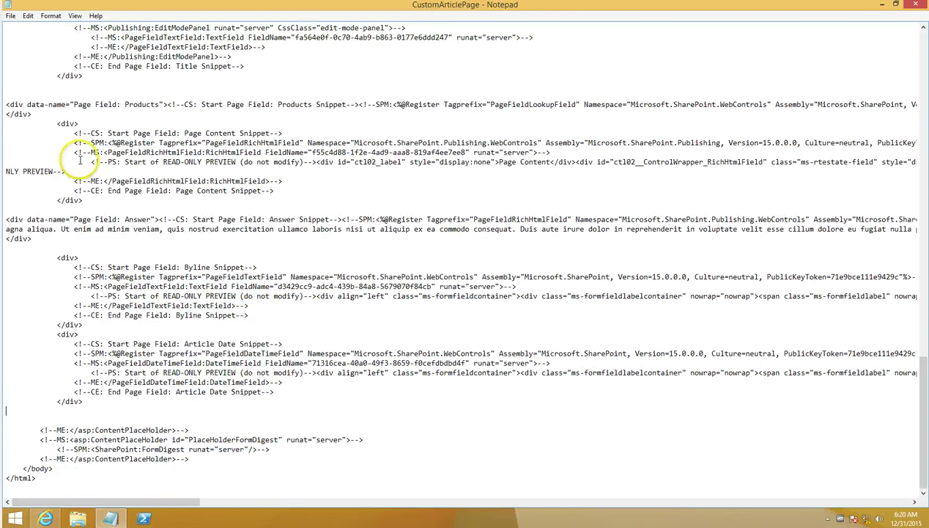
Save the edited CustomArticlePage file and close Notepad
left_click(10, 15)
left_click(36, 55)
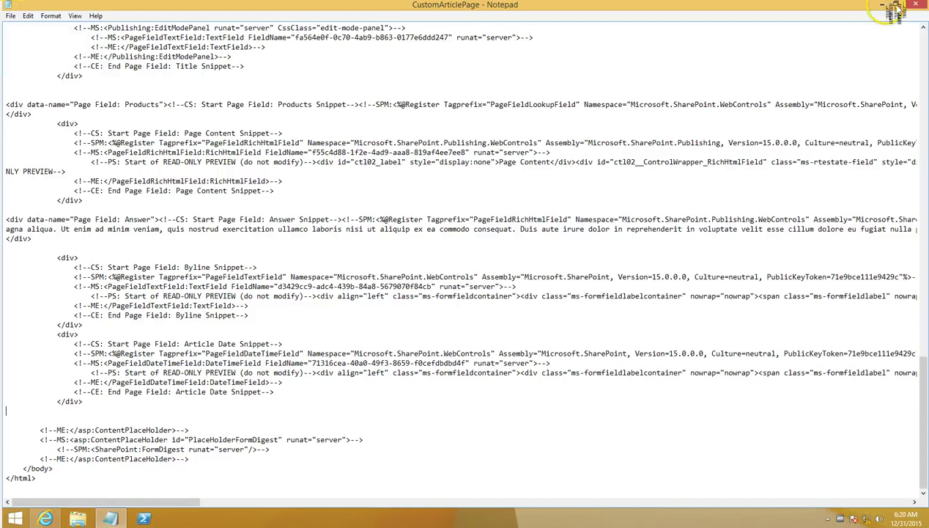
left_click(916, 6)
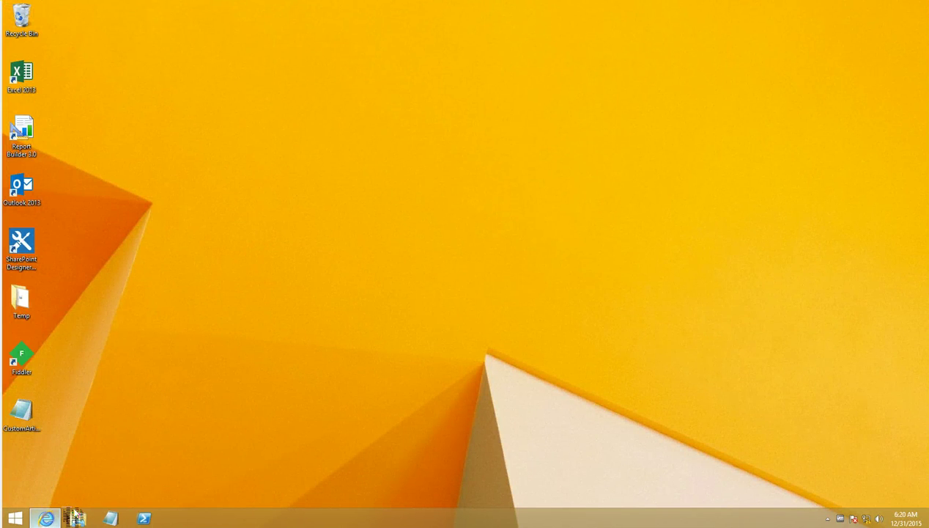
Bring the SharePoint site back and go to the Master Page Gallery
left_click(46, 518)
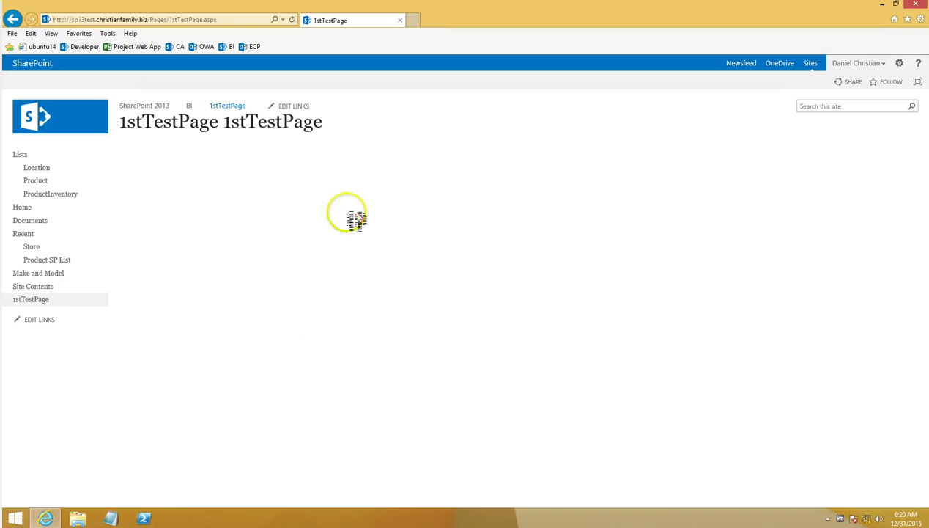
left_click(899, 64)
left_click(864, 209)
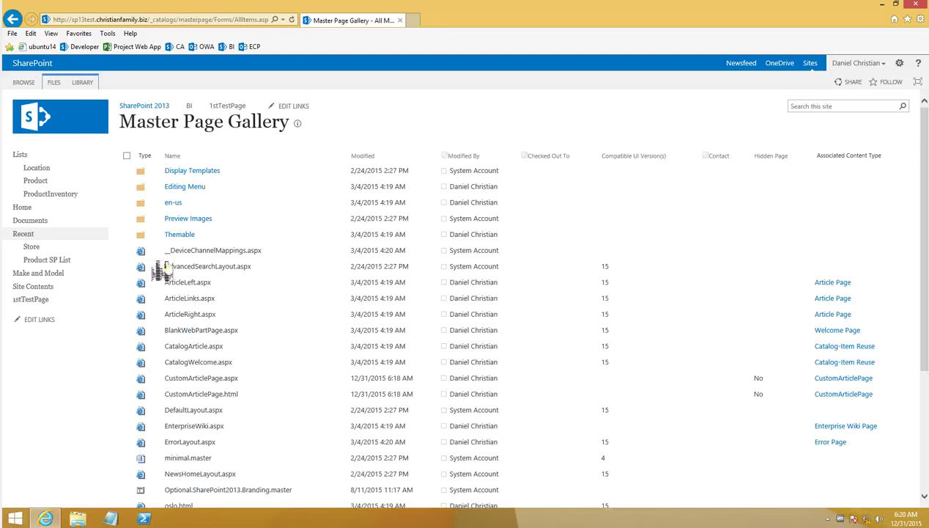
Upload the edited CustomArticlePage file over the old version and save its properties
left_click(59, 83)
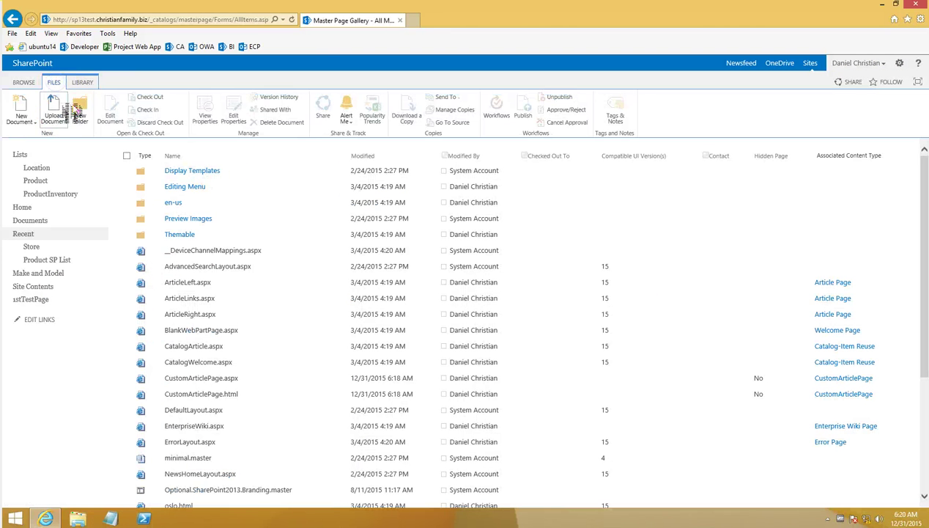
left_click(55, 123)
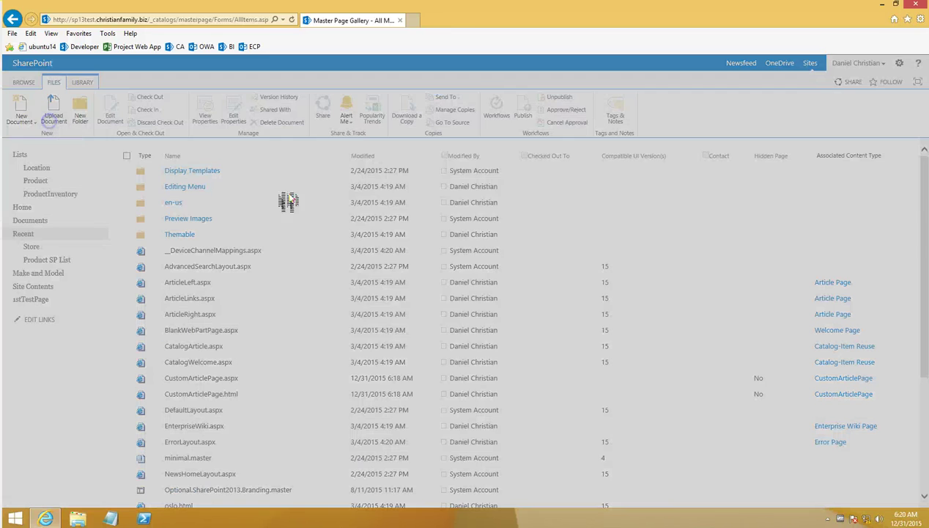
left_click(595, 213)
left_click(180, 85)
left_click(253, 236)
left_click(565, 372)
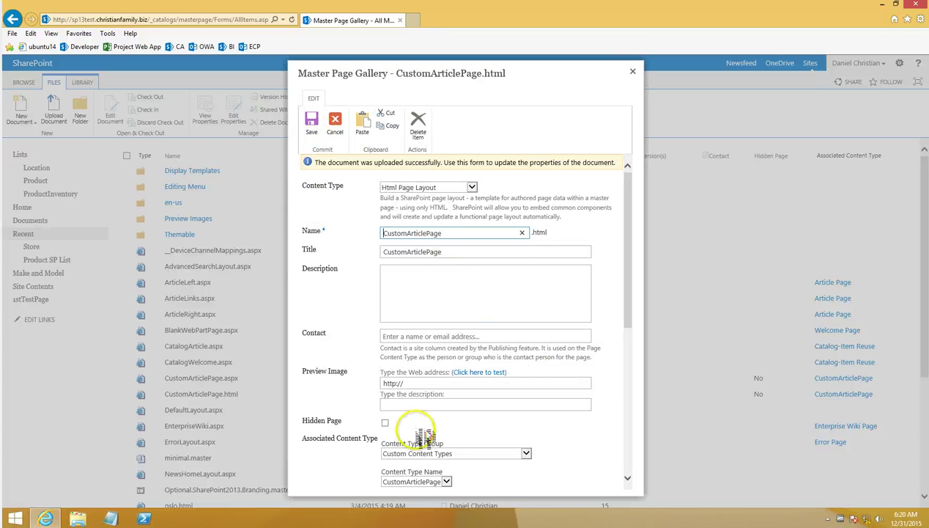
left_click(320, 129)
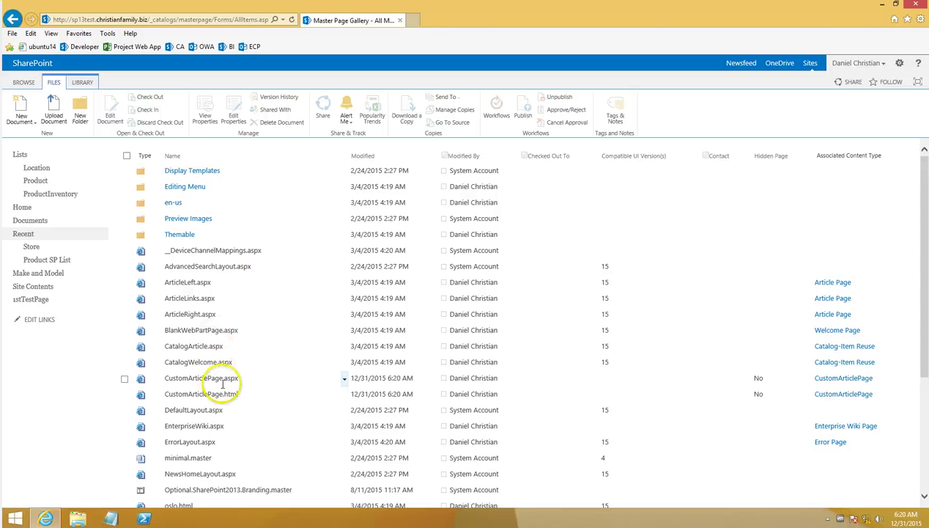
left_click(899, 63)
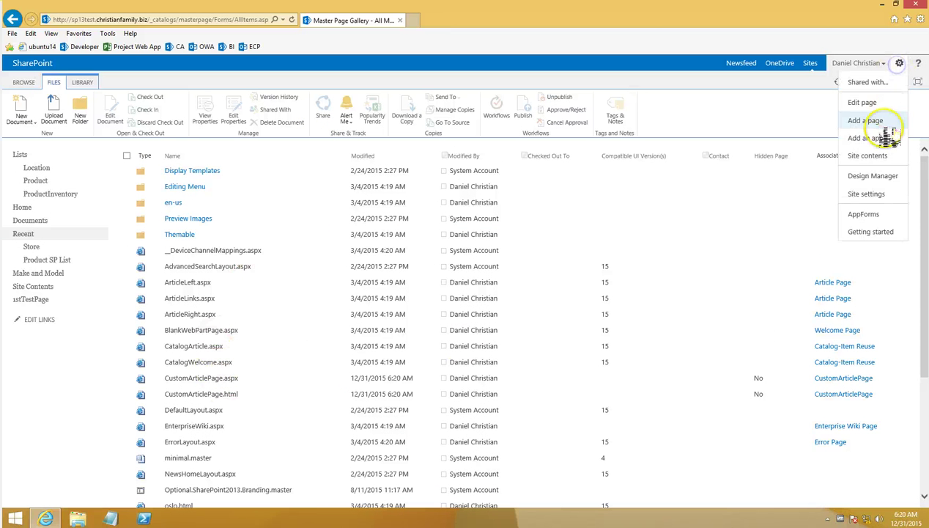
Publish CustomArticlePage as a major version from Design Manager's Edit Page Layouts
left_click(878, 181)
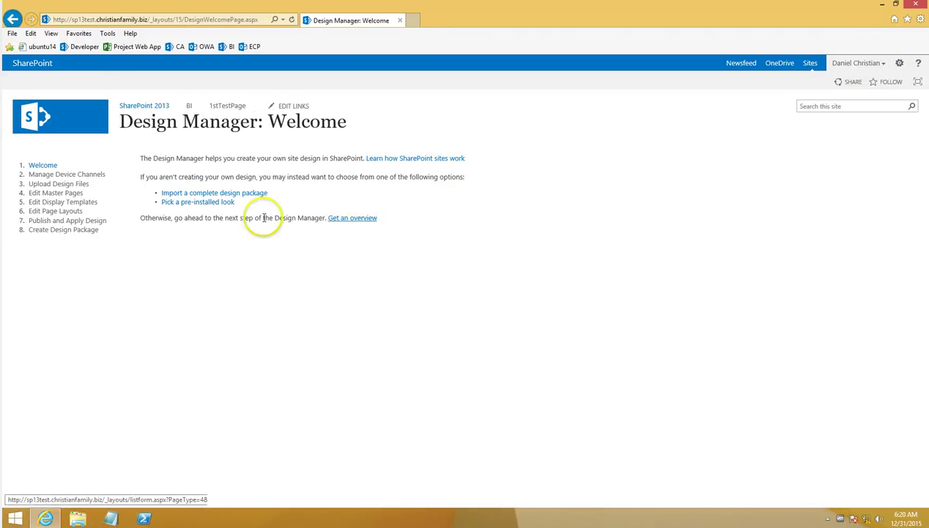
left_click(61, 212)
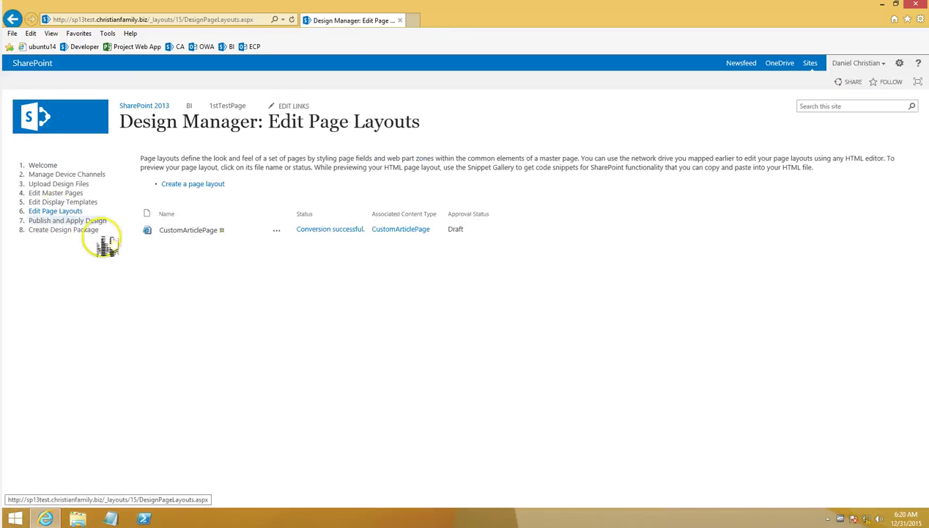
left_click(276, 230)
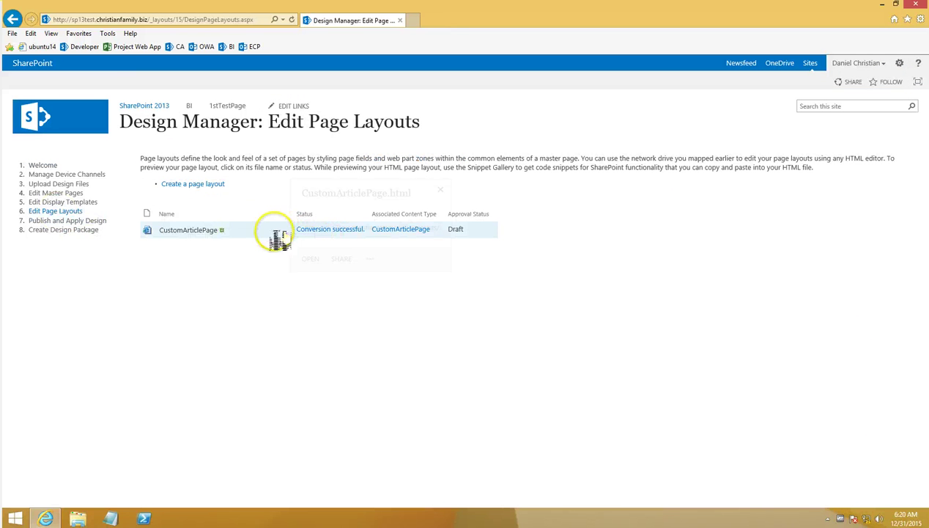
left_click(371, 261)
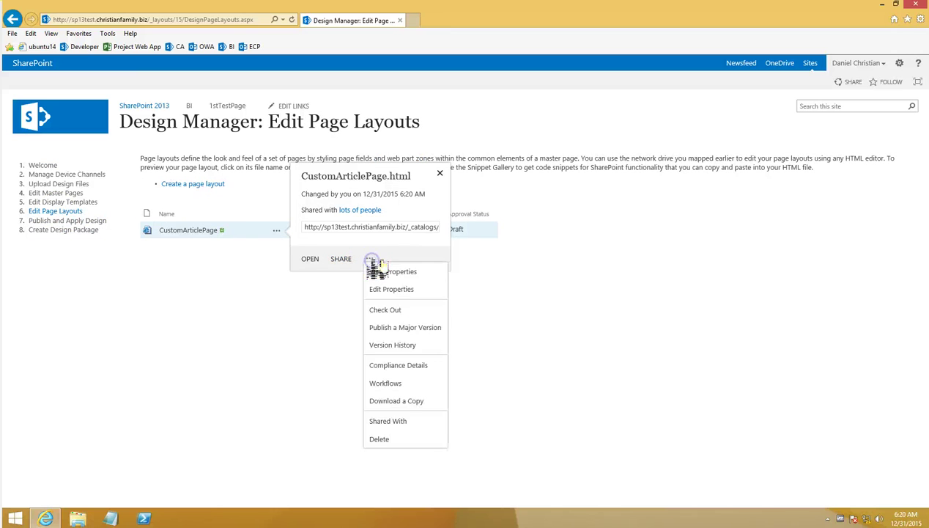
left_click(417, 327)
left_click(562, 332)
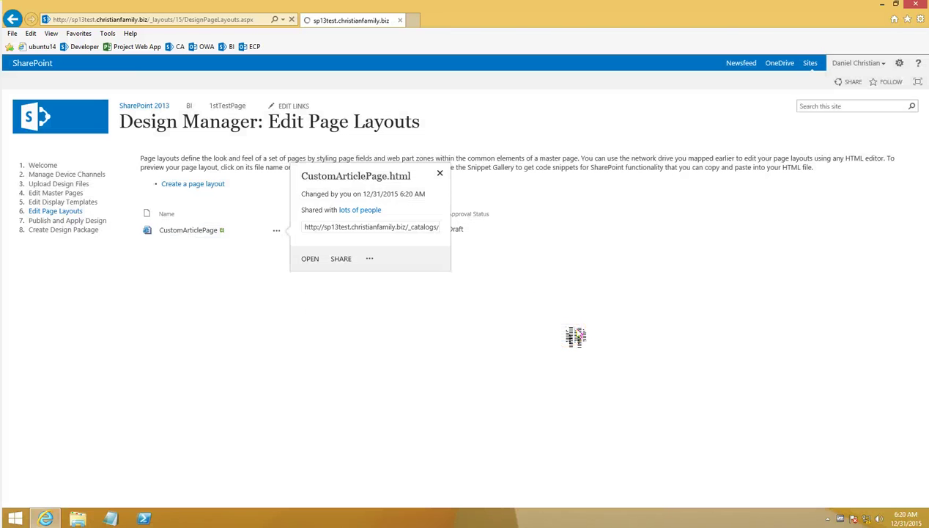
Go to Site contents and scroll down to the Pages library
left_click(900, 63)
left_click(869, 156)
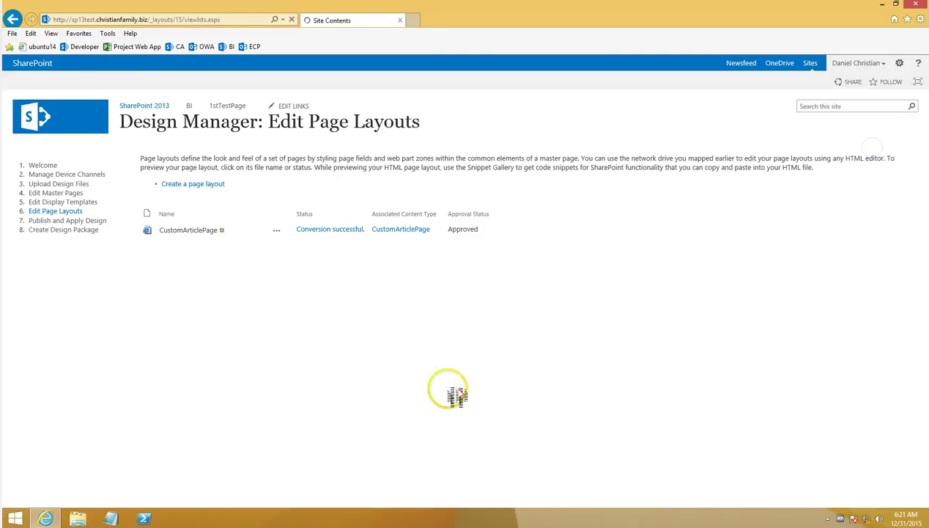
scroll(470, 378, "down", 1)
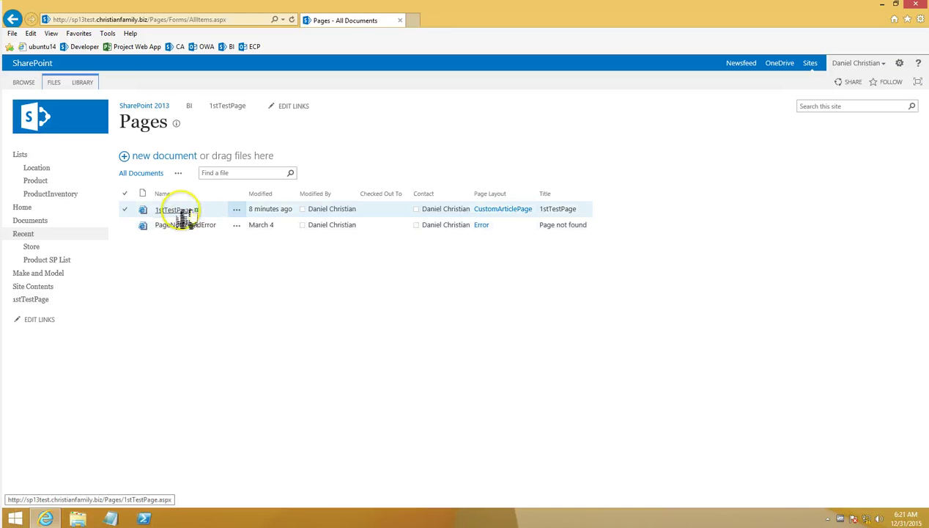
Open 1stTestPage and switch it into edit mode
left_click(176, 211)
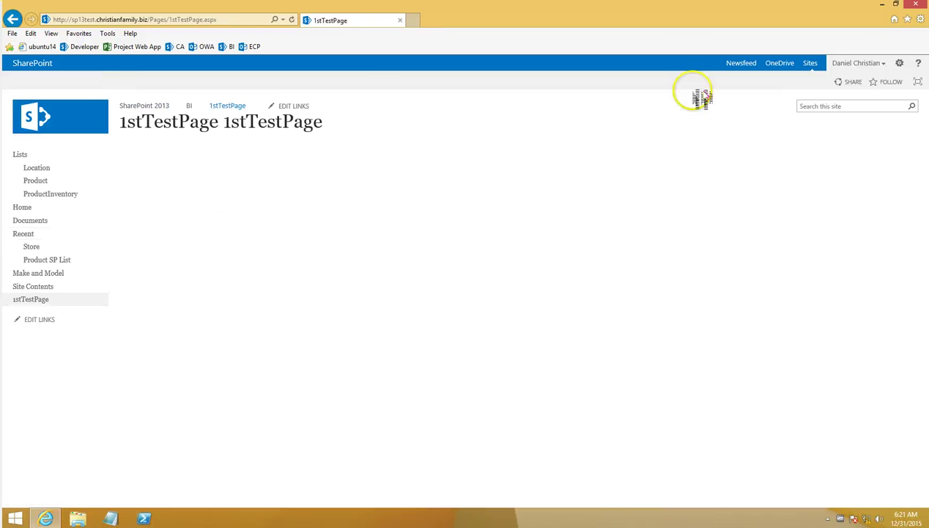
left_click(900, 63)
left_click(868, 121)
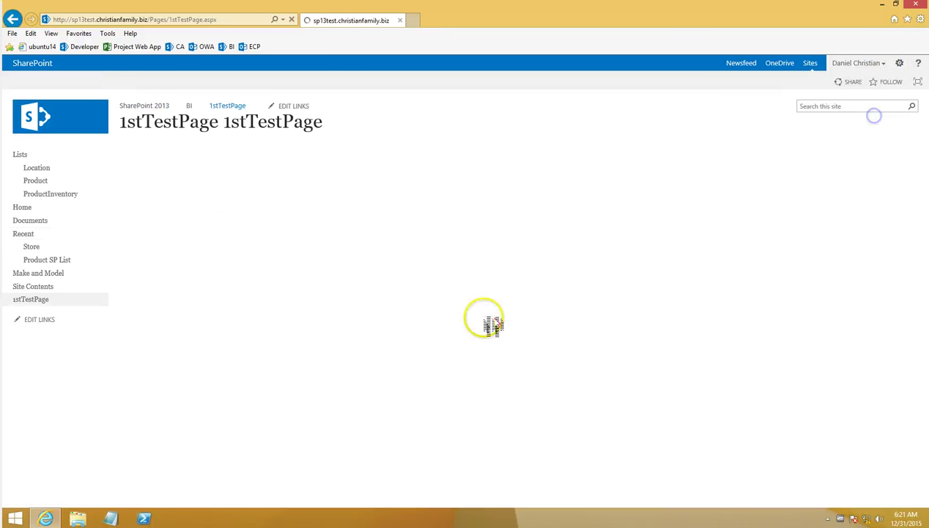
left_click(251, 305)
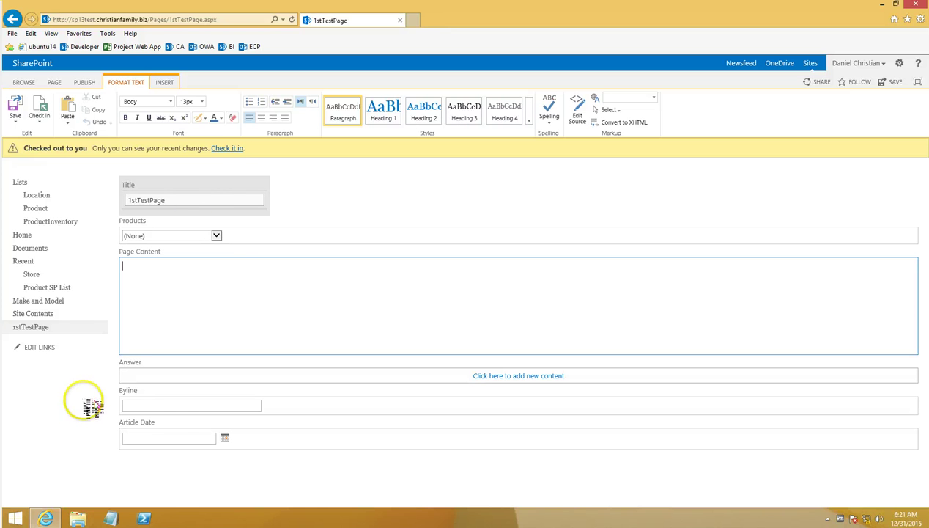
Set the Products field to Adjustable Race and start checking the page in
left_click(202, 238)
left_click(178, 291)
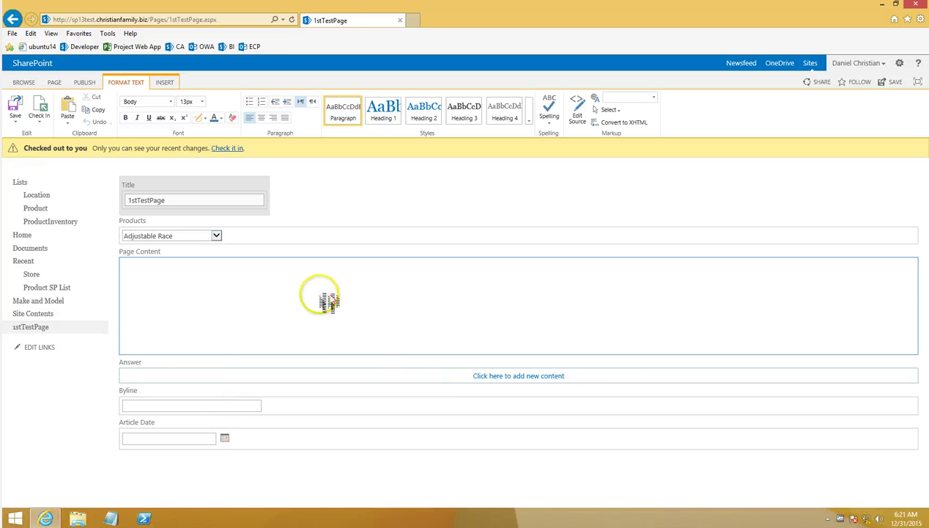
left_click(228, 148)
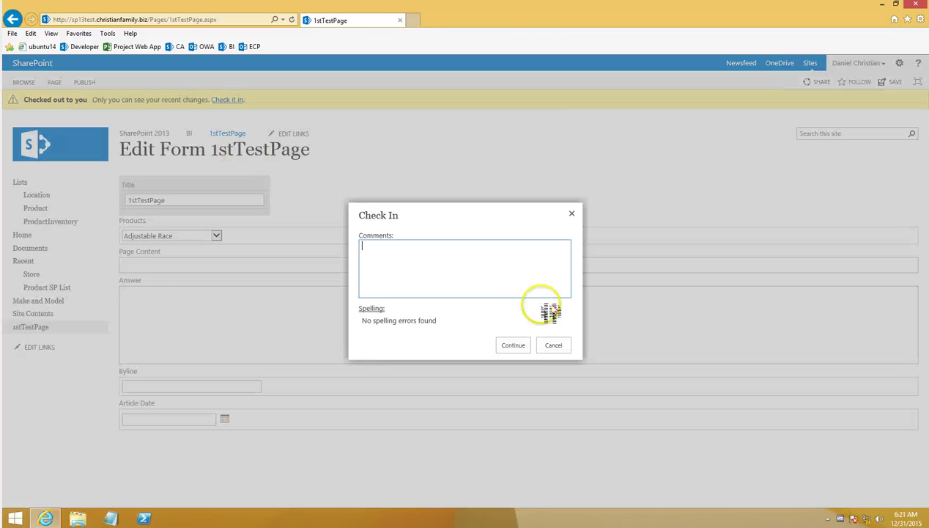